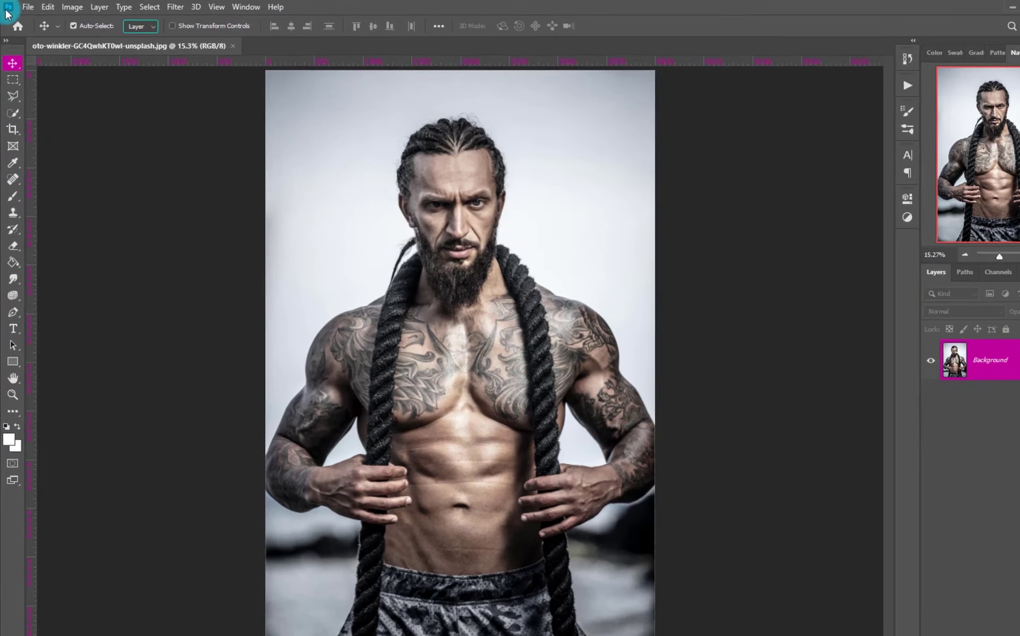
Create a new blank 2500 × 2500 px document named Untitled-1
{"action": "left_click", "coordinate": [27, 7]}
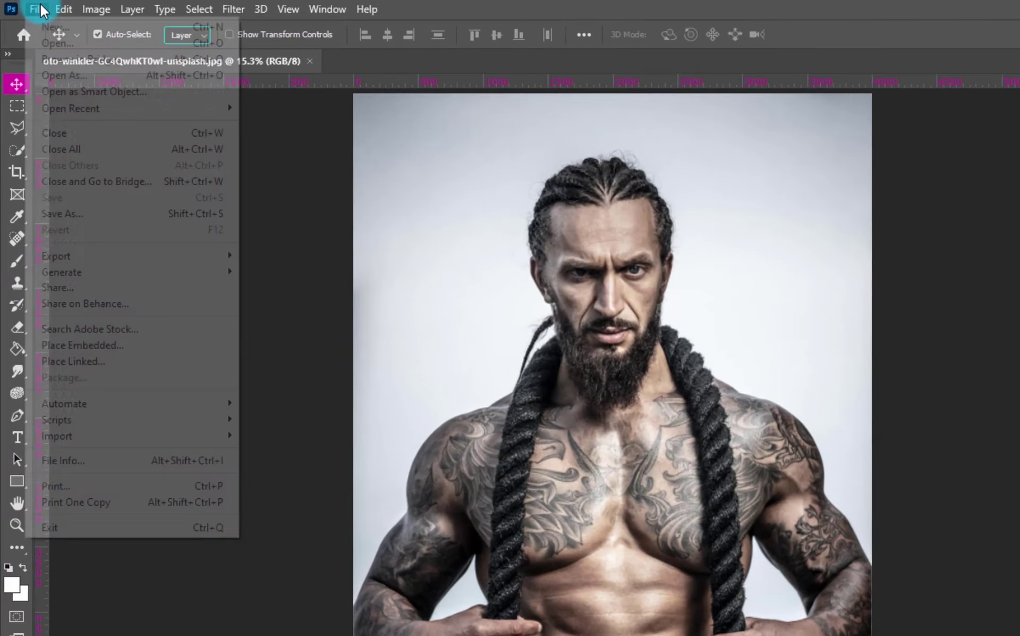
{"action": "left_click", "coordinate": [38, 21]}
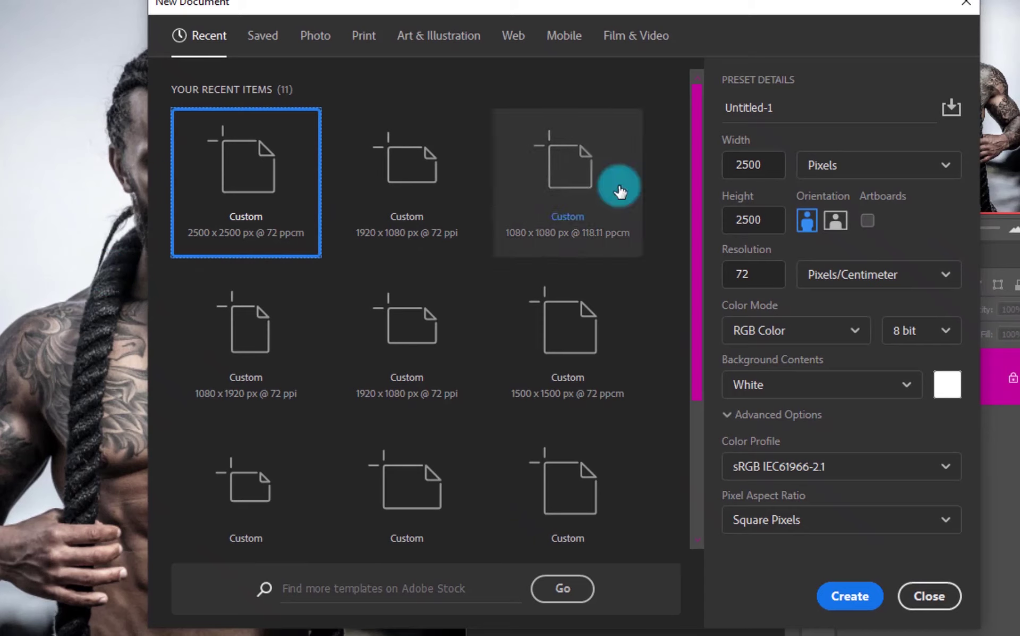
{"action": "left_click", "coordinate": [770, 162]}
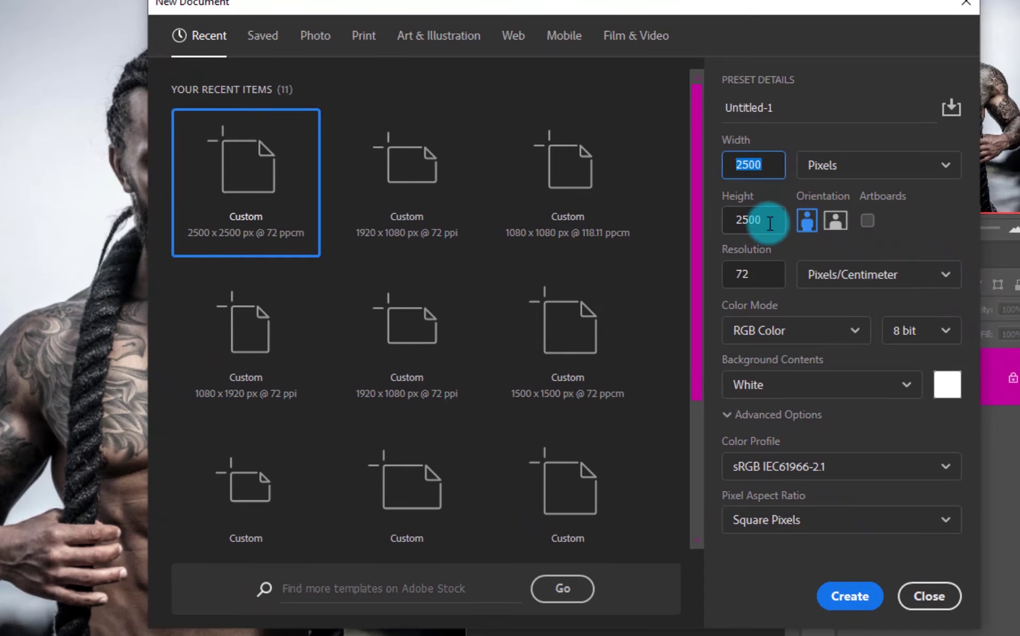
{"action": "left_click", "coordinate": [765, 220]}
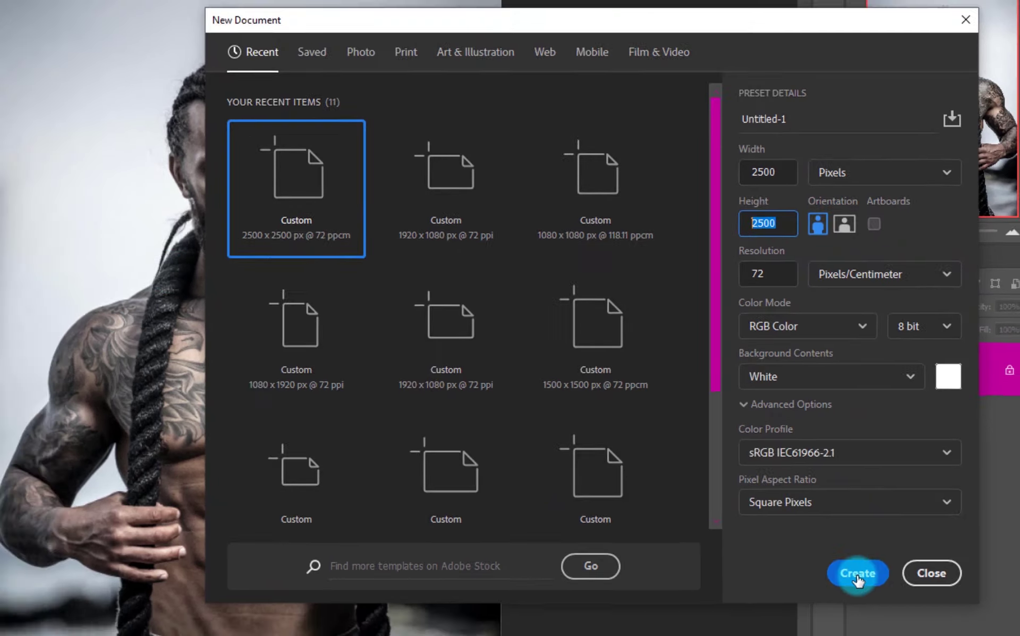
{"action": "left_click", "coordinate": [850, 596]}
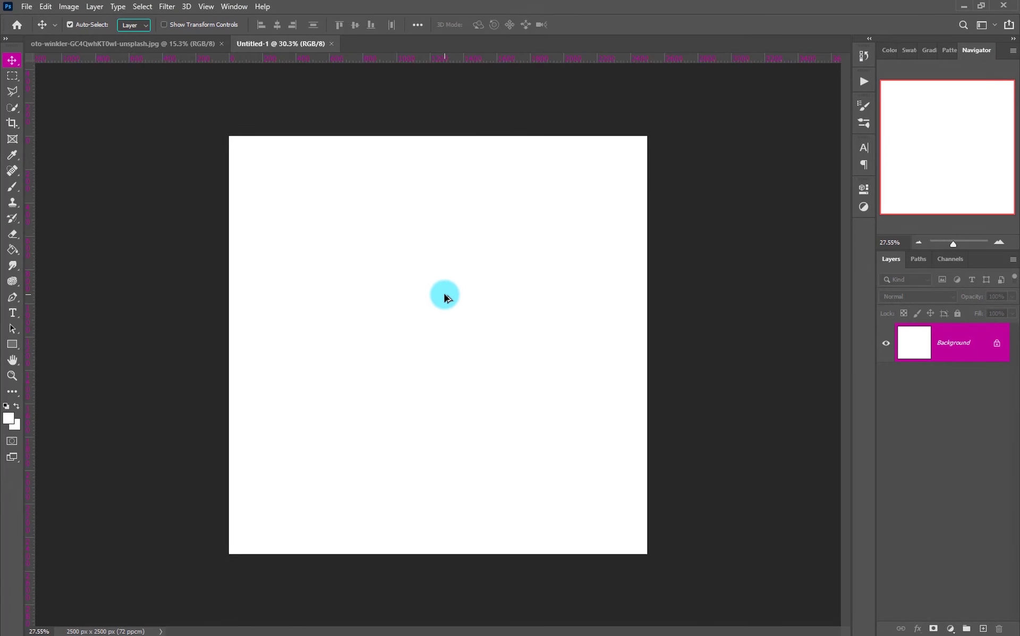
Drag the tattooed man photo into the Untitled-1 document as Layer 1
{"action": "left_click", "coordinate": [174, 43]}
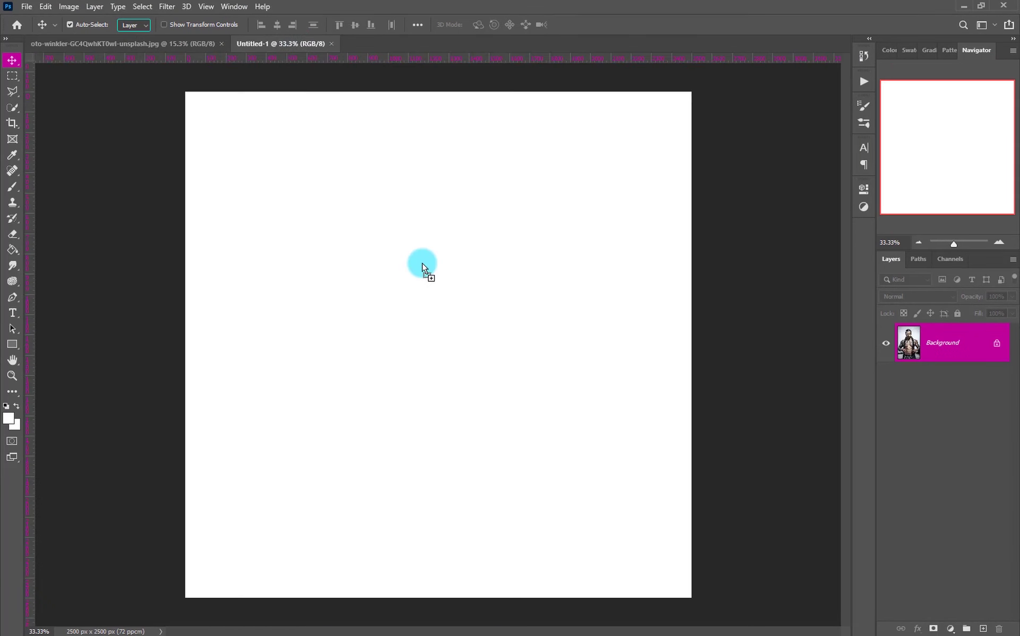
{"action": "left_click_drag", "start_coordinate": [294, 39], "coordinate": [427, 270]}
{"action": "scroll", "coordinate": [434, 308], "scroll_direction": "down", "scroll_amount": 3}
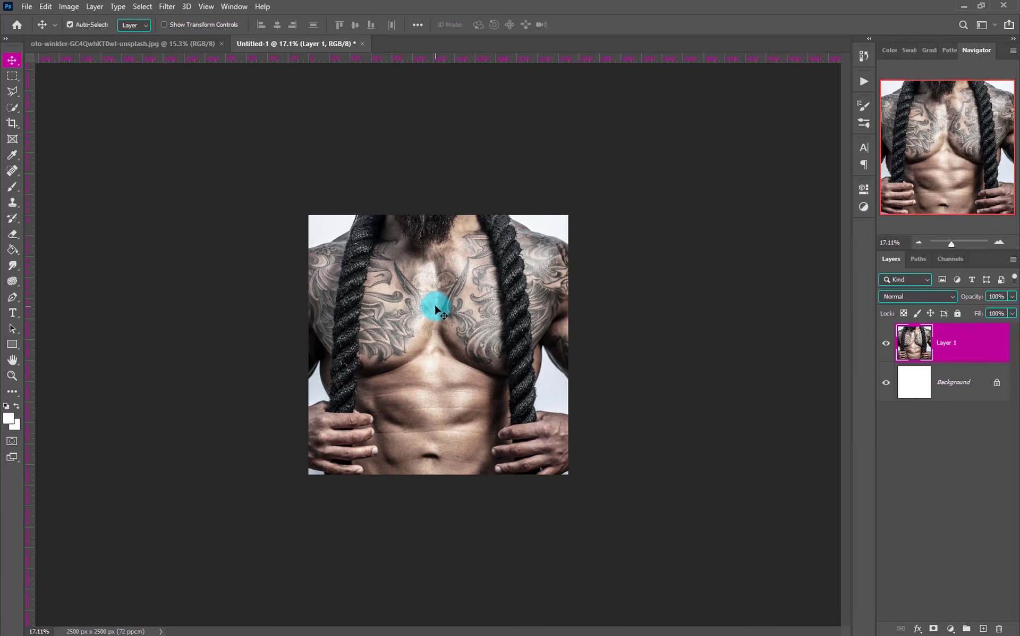
Scale the photo layer to about 65% and centre it on the square canvas
{"action": "key", "text": "ctrl+t"}
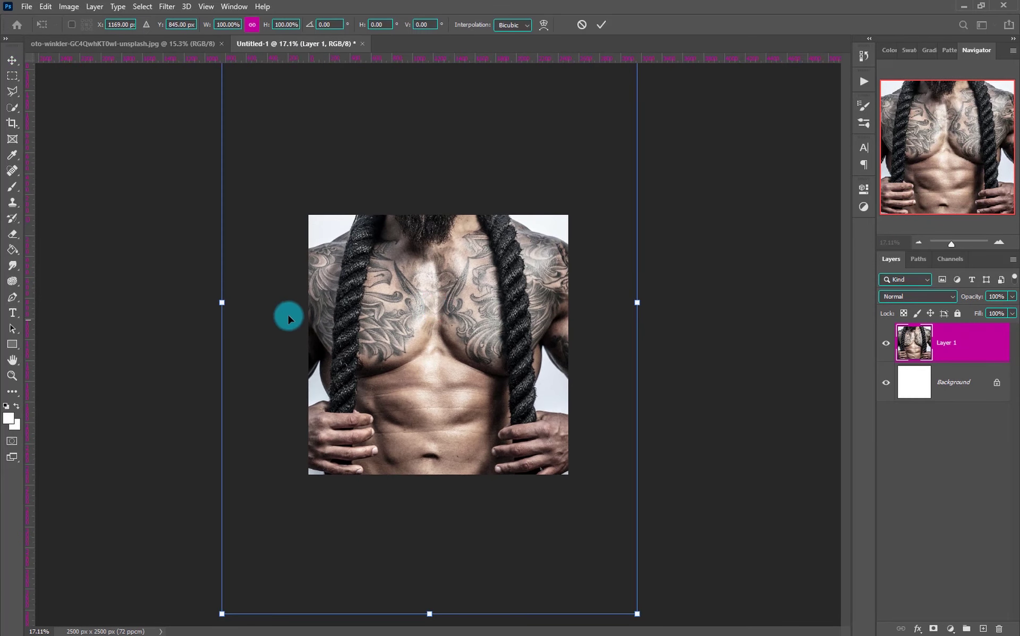
{"action": "left_click_drag", "start_coordinate": [221, 303], "coordinate": [358, 289]}
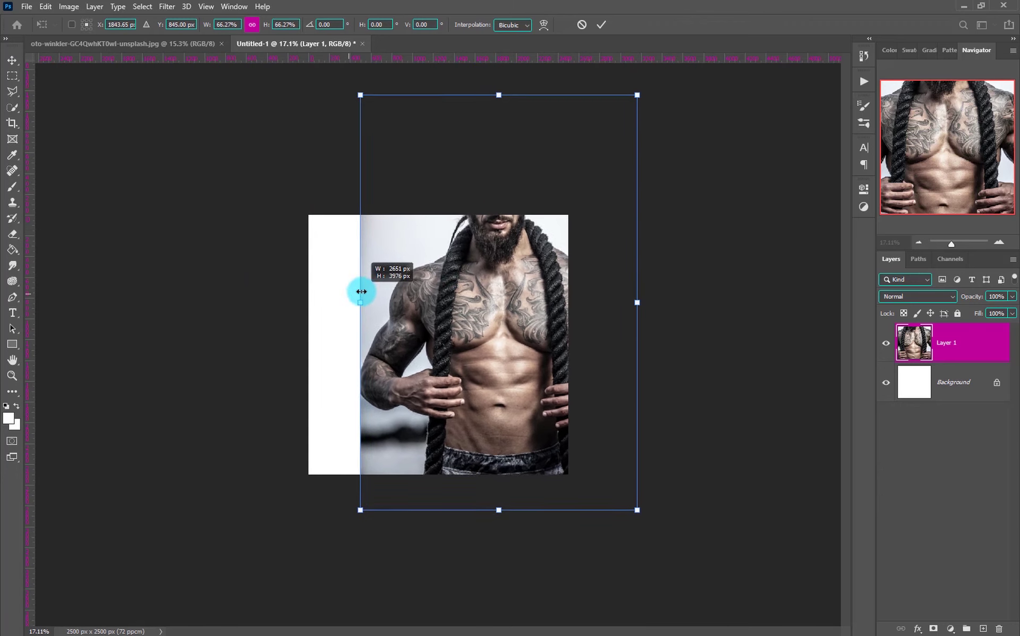
{"action": "mouse_move", "coordinate": [457, 322]}
{"action": "left_mouse_down"}
{"action": "mouse_move", "coordinate": [409, 376]}
{"action": "mouse_move", "coordinate": [410, 406]}
{"action": "left_mouse_up"}
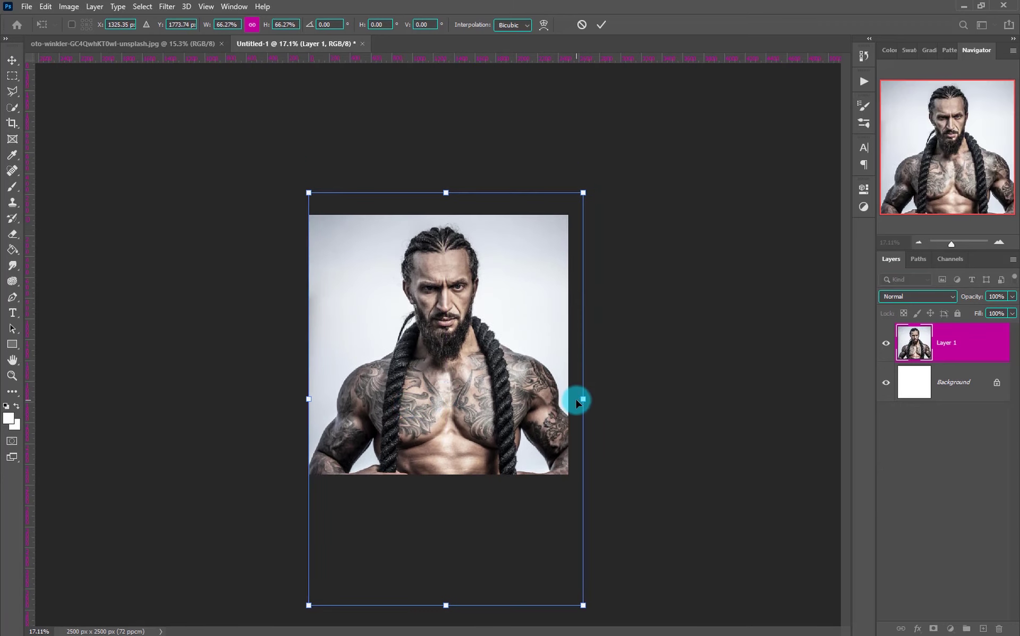
{"action": "left_click_drag", "start_coordinate": [585, 404], "coordinate": [577, 400]}
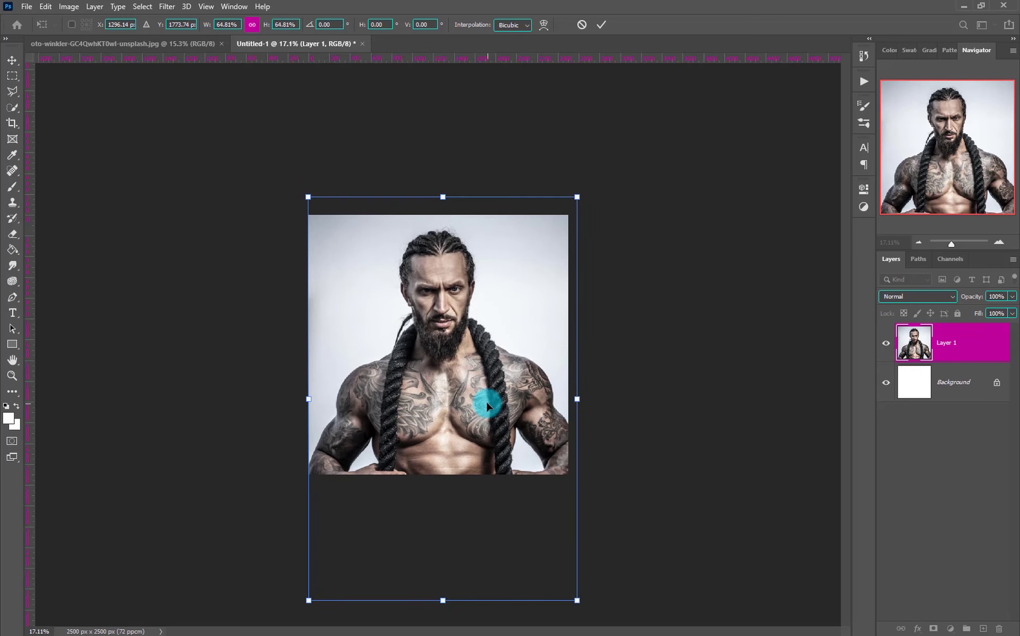
{"action": "left_click_drag", "start_coordinate": [486, 402], "coordinate": [486, 407]}
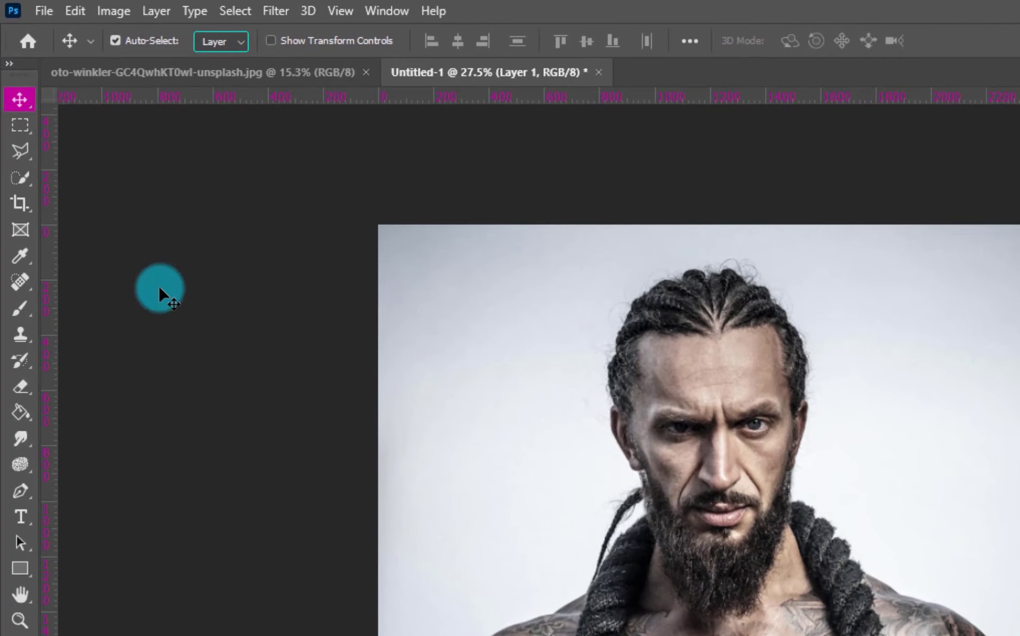
Select the man with Select Subject and mask out his backdrop
{"action": "left_click", "coordinate": [21, 169]}
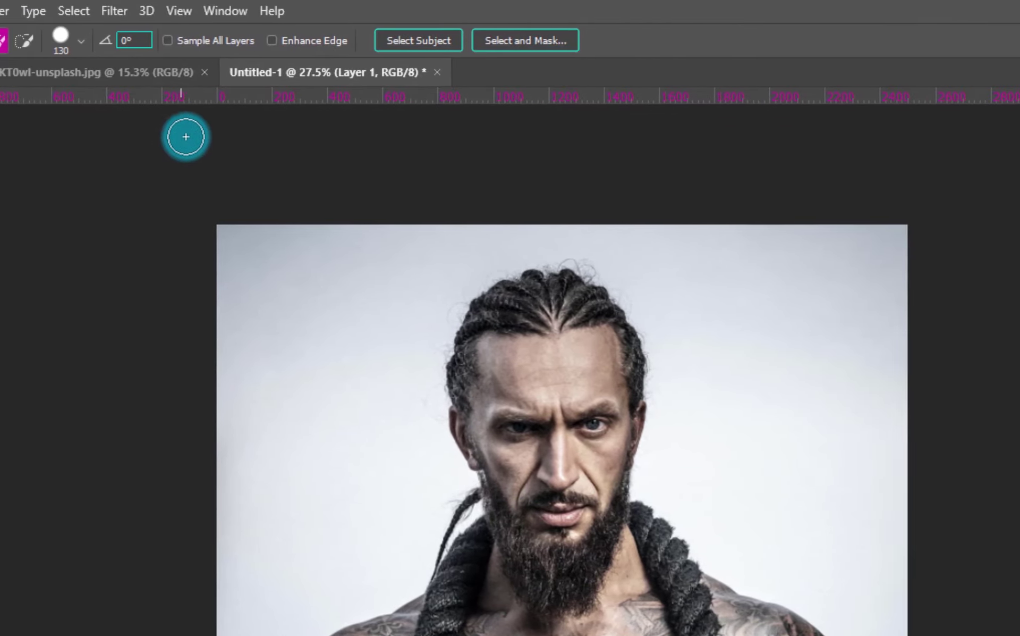
{"action": "left_click", "coordinate": [396, 40]}
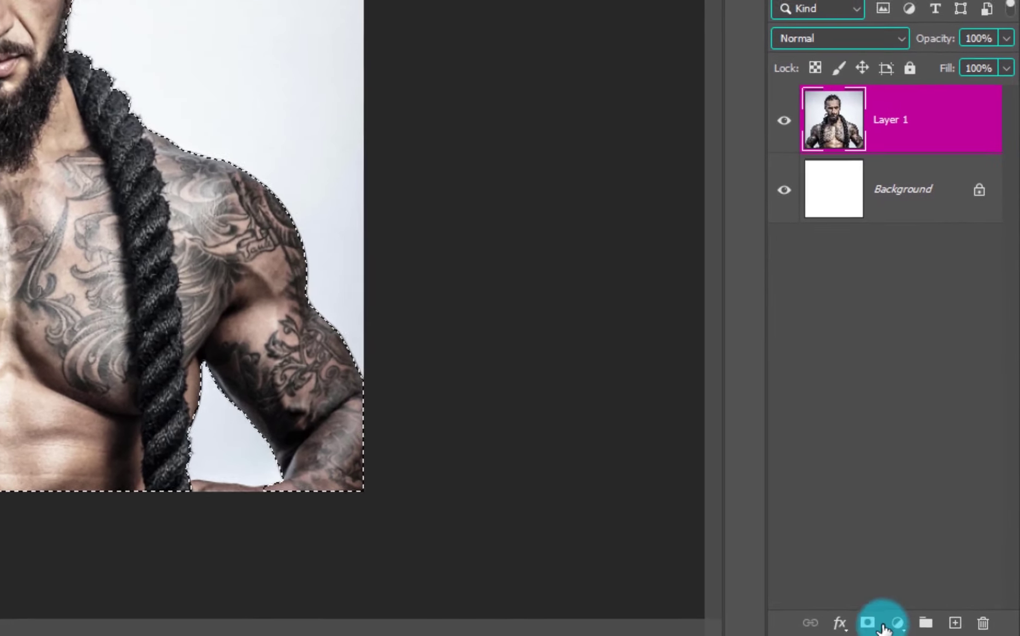
{"action": "left_click", "coordinate": [881, 625]}
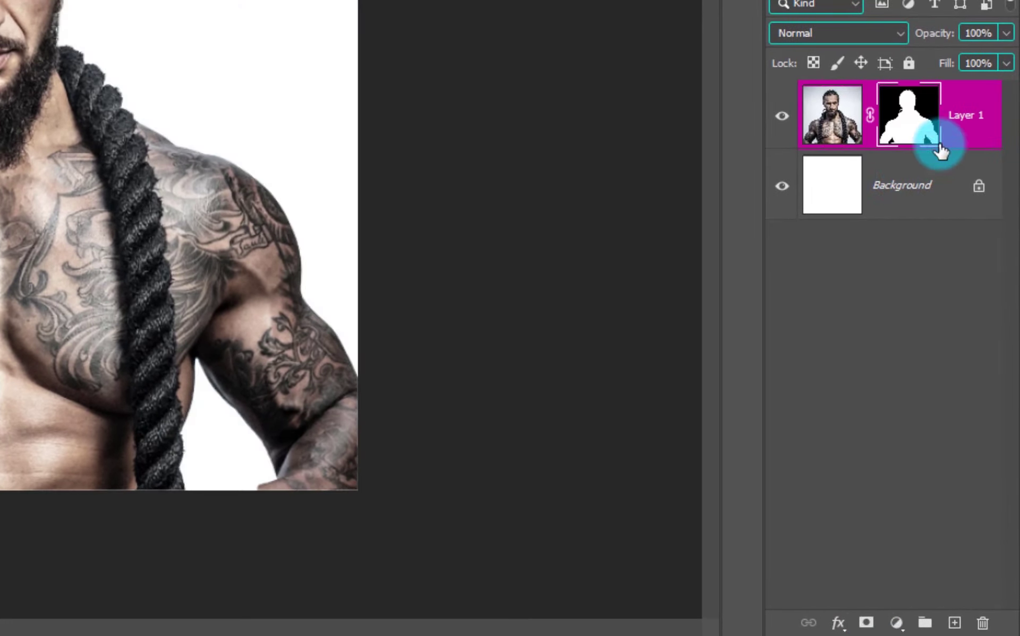
Convert masked Layer 1 to a smart object and delete the white Background layer
{"action": "right_click", "coordinate": [963, 139]}
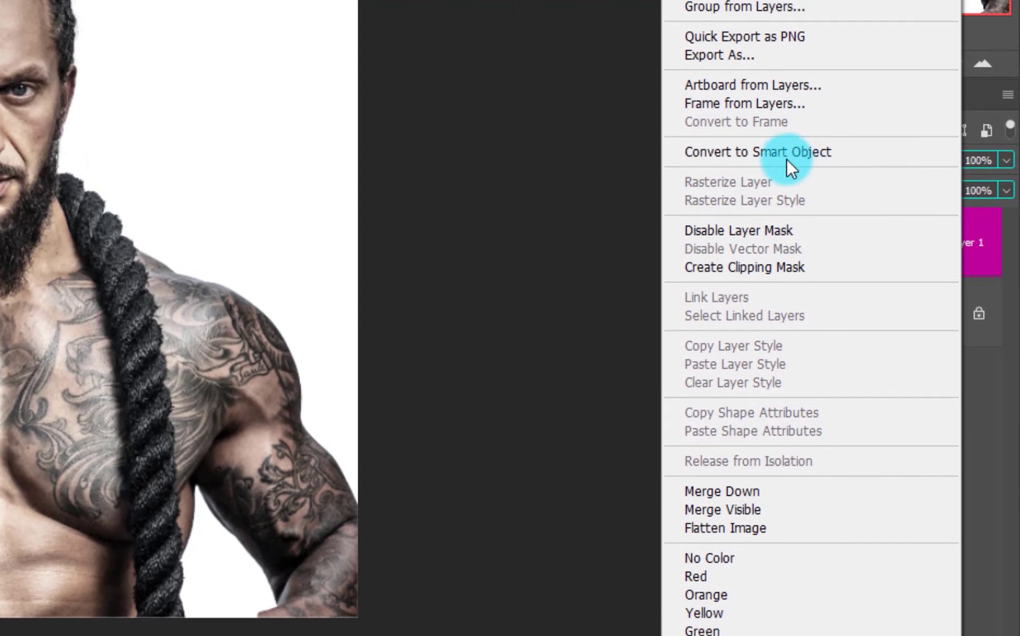
{"action": "left_click", "coordinate": [786, 159]}
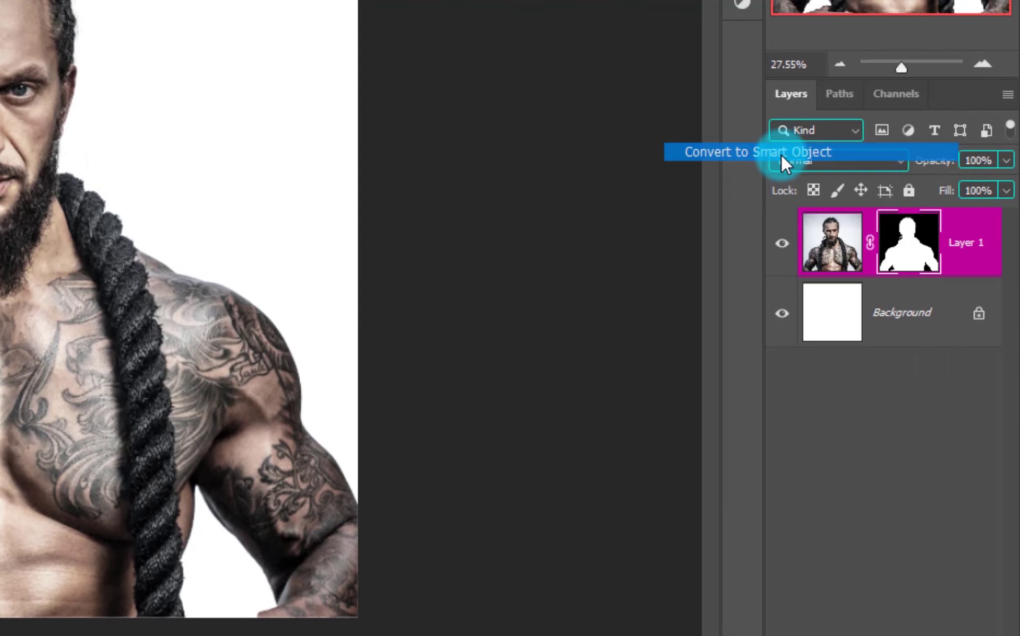
{"action": "left_click", "coordinate": [904, 332]}
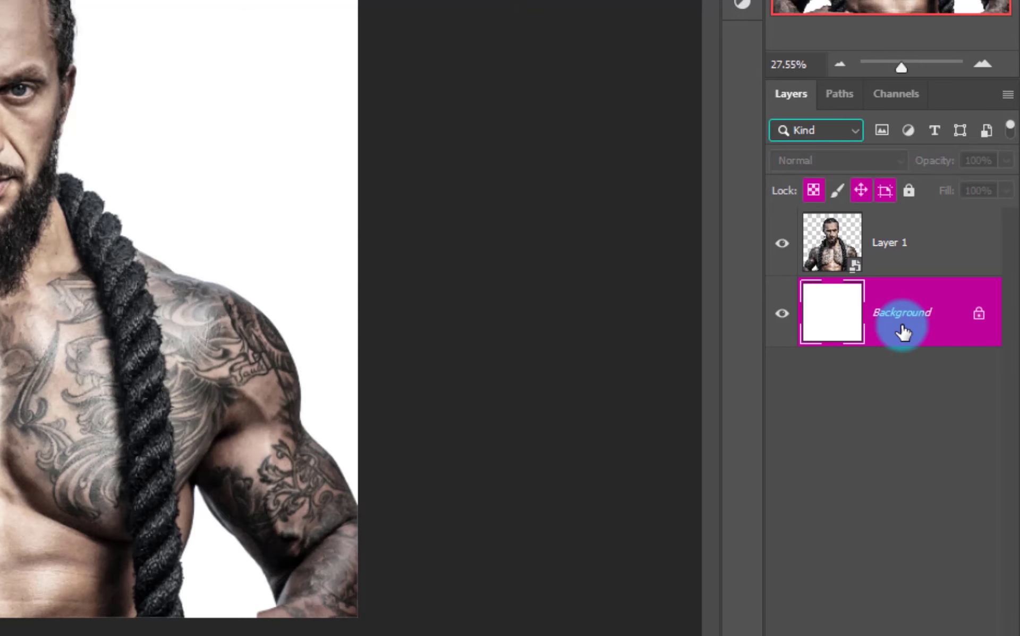
{"action": "key", "text": "Delete"}
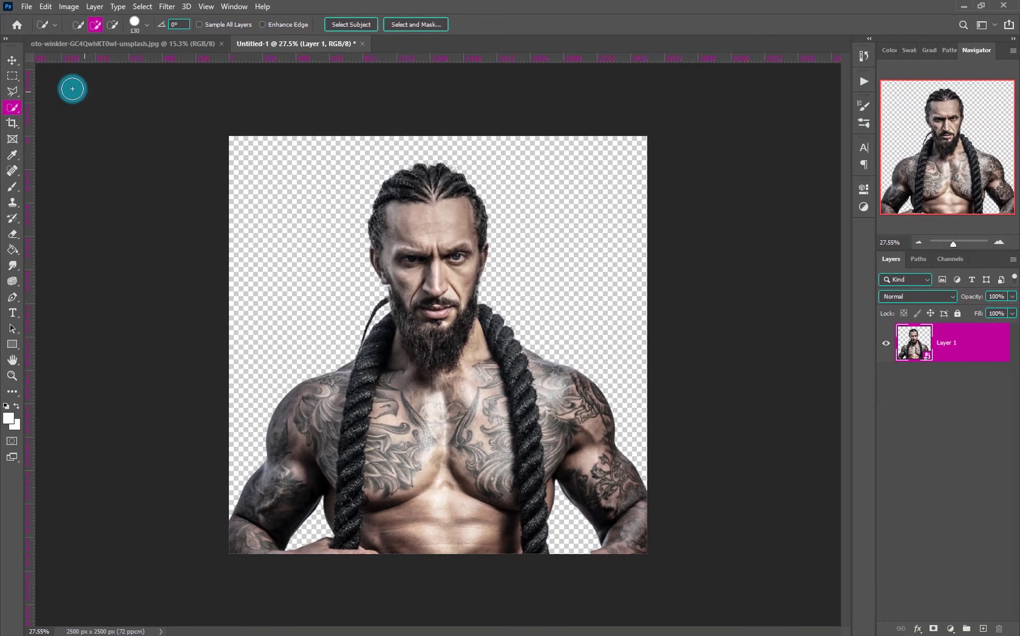
Apply Oil Paint with Stylization 5.0, Cleanliness 3.0, Scale 0.1, Bristle Detail 0.0
{"action": "left_click", "coordinate": [11, 61]}
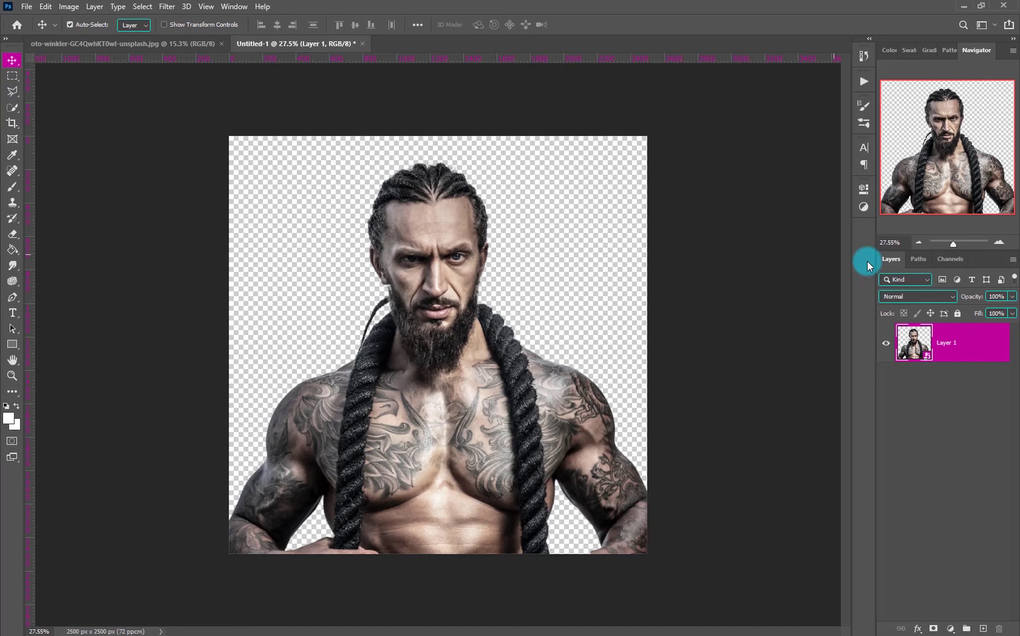
{"action": "left_click", "coordinate": [177, 8]}
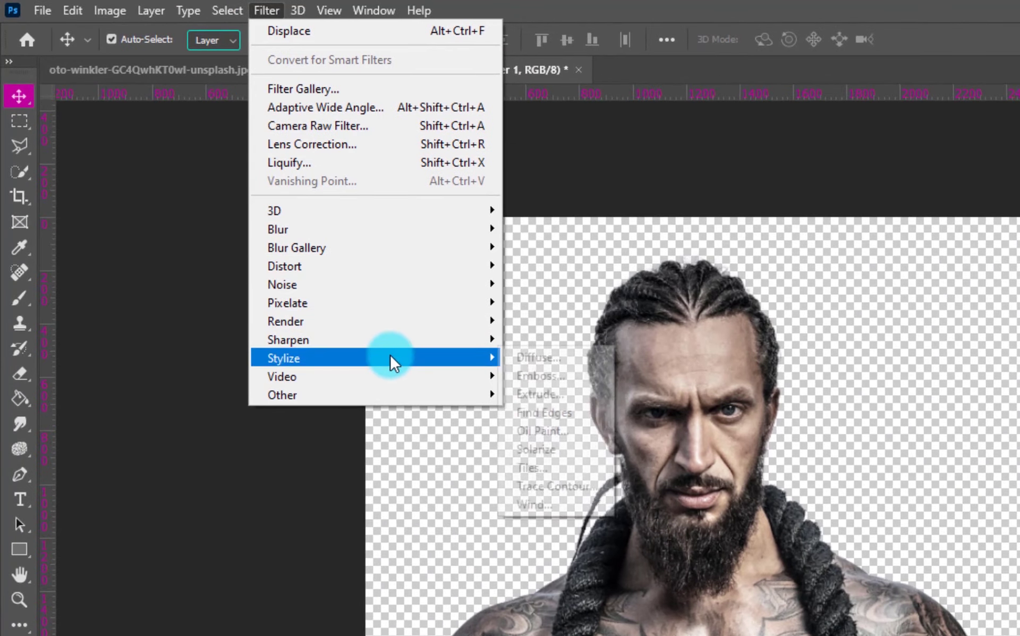
{"action": "mouse_move", "coordinate": [133, 273]}
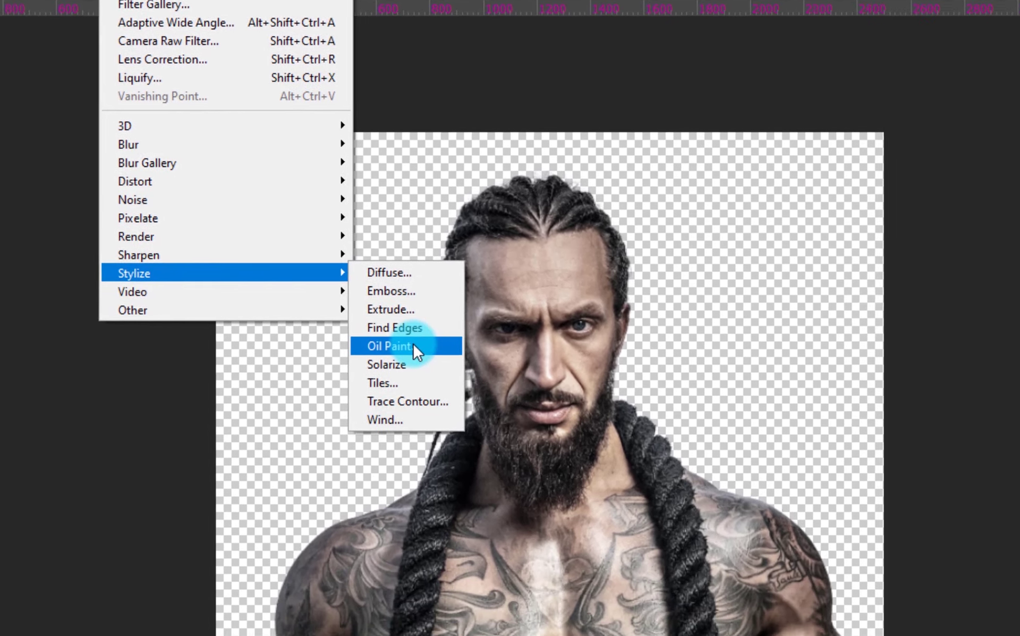
{"action": "left_click", "coordinate": [566, 428]}
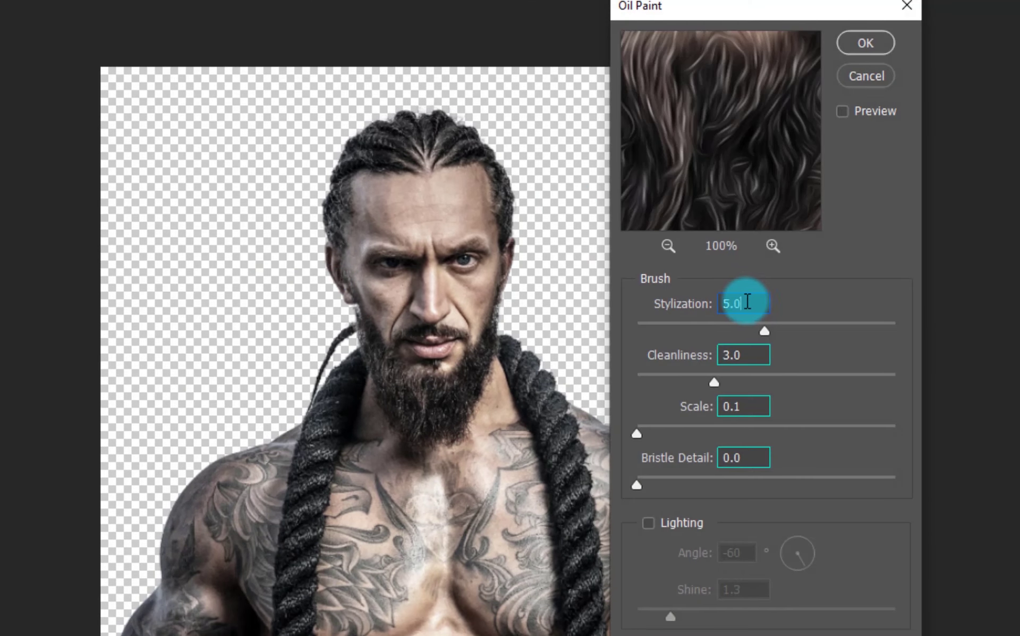
{"action": "left_click_drag", "start_coordinate": [747, 301], "coordinate": [727, 310]}
{"action": "left_click_drag", "start_coordinate": [748, 355], "coordinate": [677, 351]}
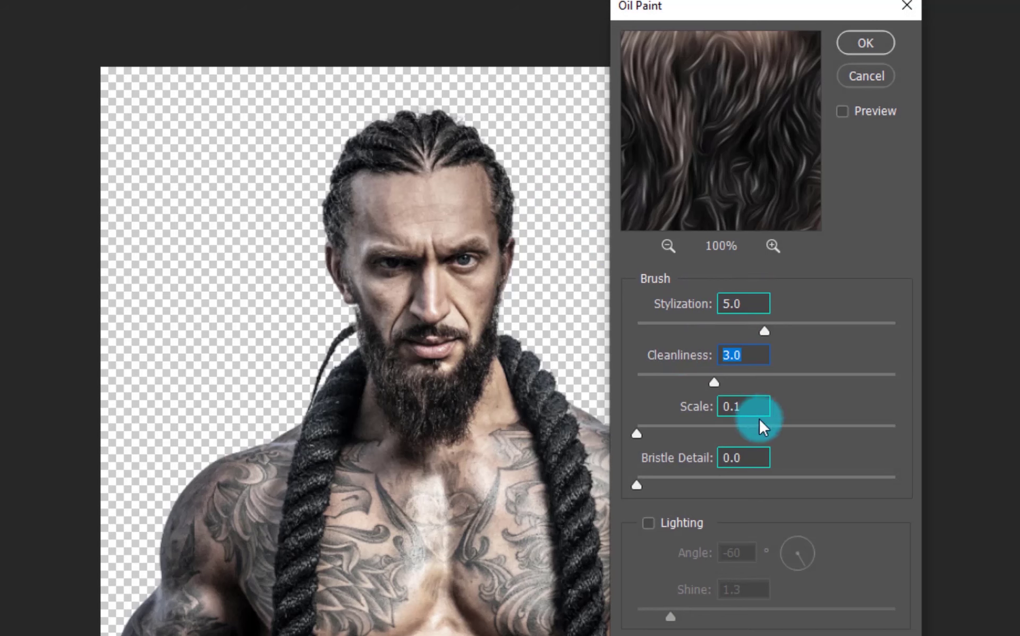
{"action": "left_click_drag", "start_coordinate": [754, 406], "coordinate": [685, 402]}
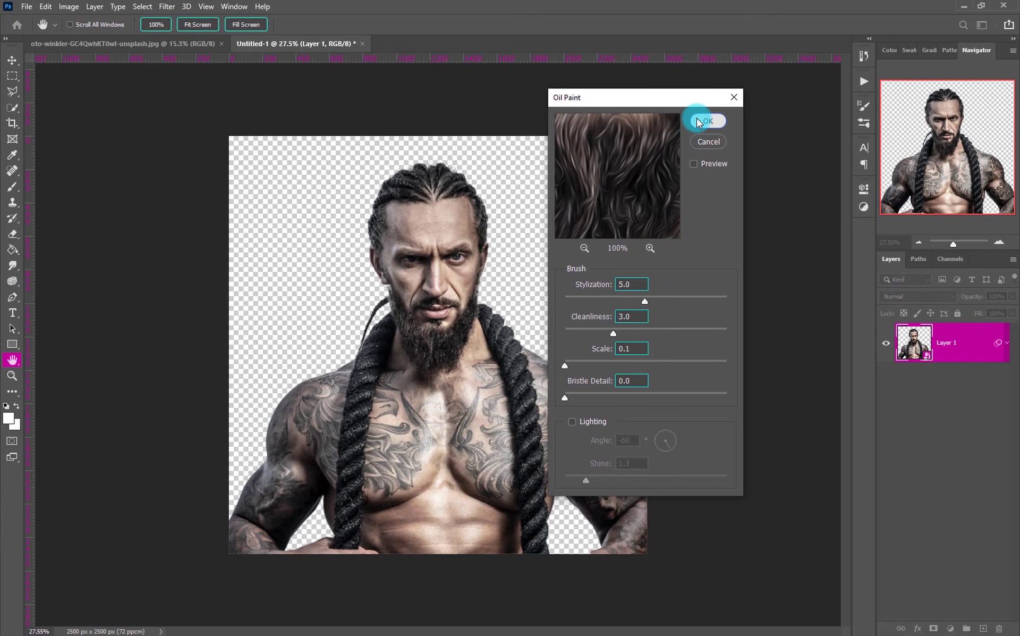
{"action": "left_click", "coordinate": [697, 119]}
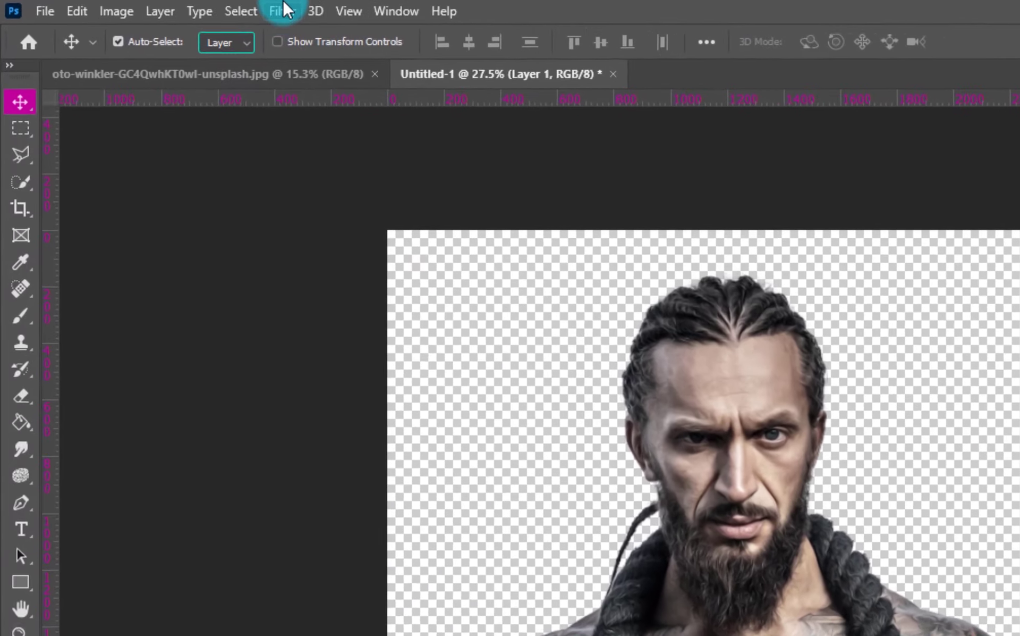
Apply Poster Edges from Filter Gallery: Edge Thickness 10, Edge Intensity 0, Posterization 5
{"action": "left_click", "coordinate": [166, 7]}
{"action": "left_click", "coordinate": [317, 96]}
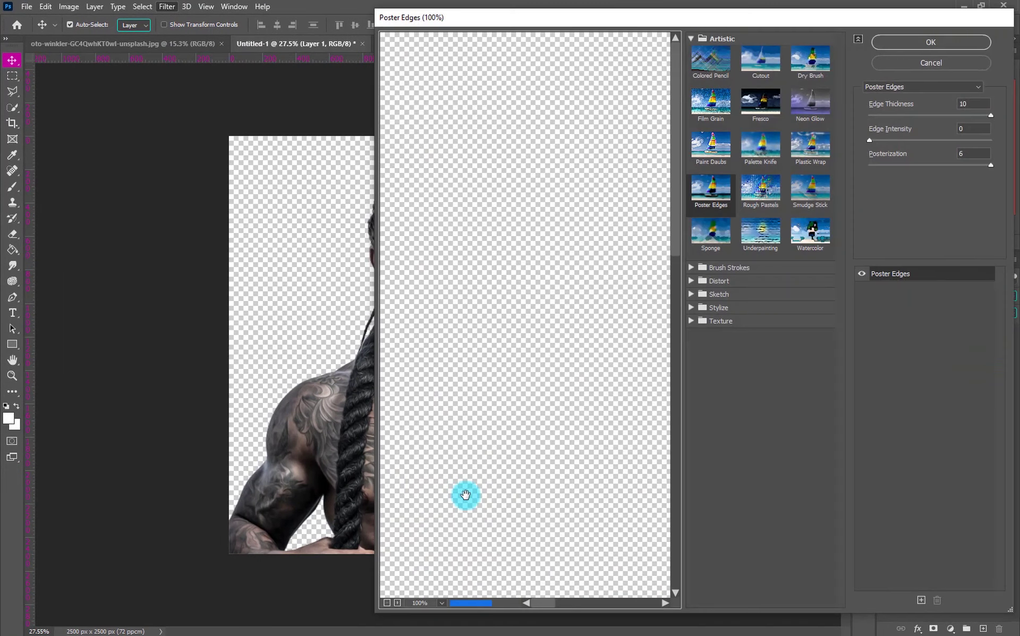
{"action": "left_click", "coordinate": [388, 600]}
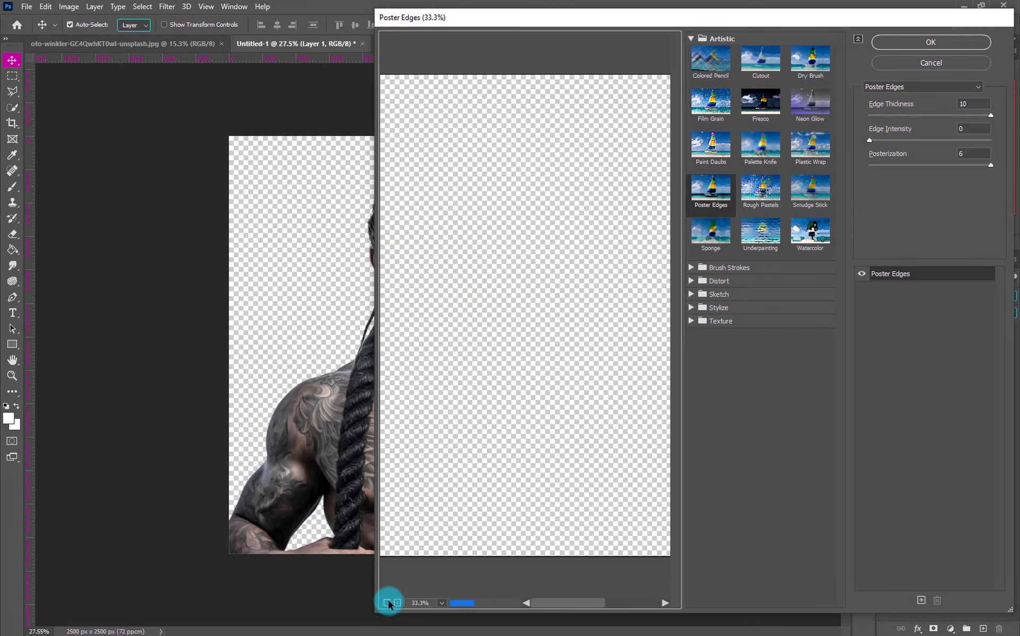
{"action": "mouse_move", "coordinate": [598, 321]}
{"action": "left_mouse_down"}
{"action": "mouse_move", "coordinate": [517, 337]}
{"action": "mouse_move", "coordinate": [428, 267]}
{"action": "left_mouse_up"}
{"action": "left_click_drag", "start_coordinate": [373, 331], "coordinate": [165, 330]}
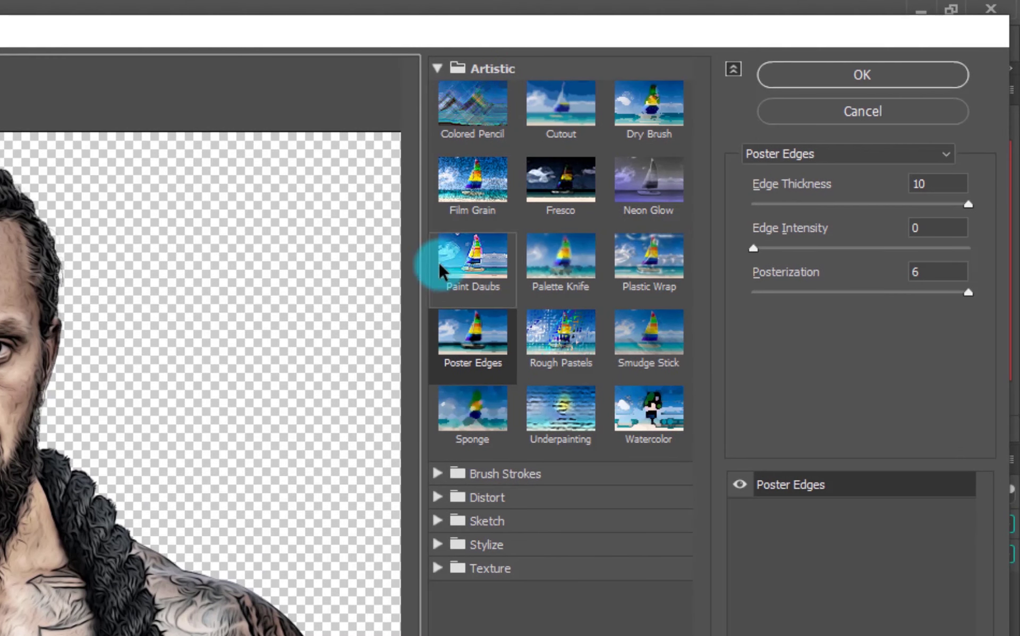
{"action": "left_click", "coordinate": [933, 185]}
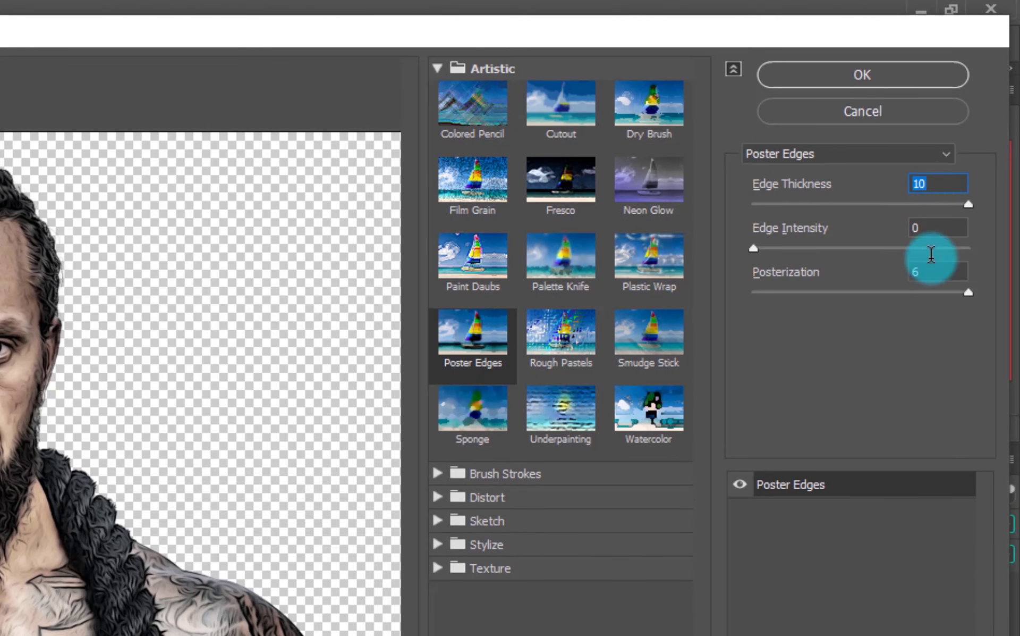
{"action": "left_click", "coordinate": [937, 228]}
{"action": "left_click", "coordinate": [926, 272]}
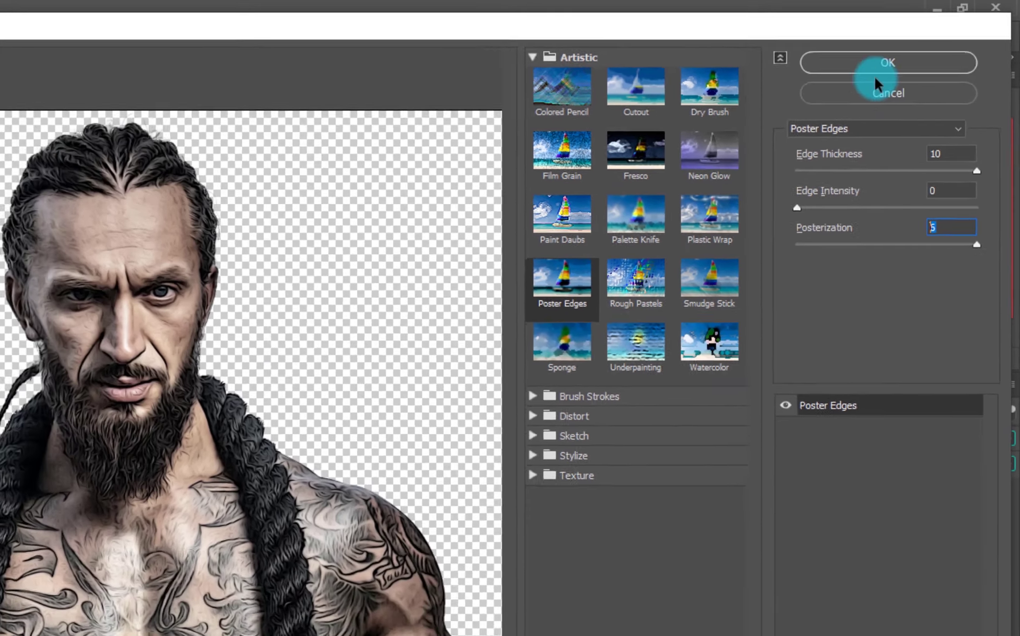
{"action": "left_click", "coordinate": [862, 74]}
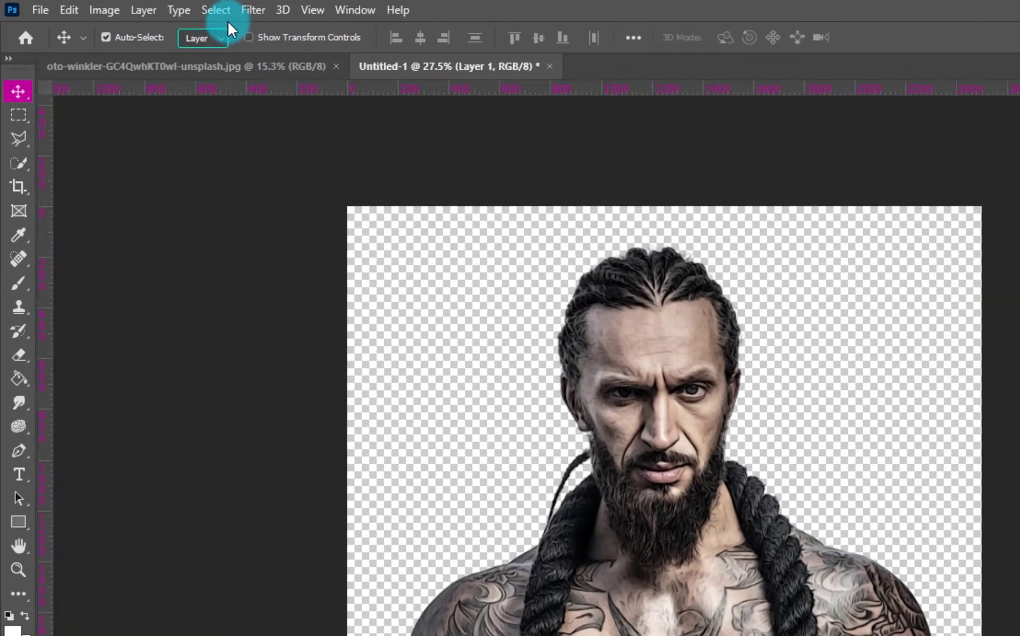
Apply Surface Blur to Layer 1 with Radius 10 px and Threshold 5
{"action": "left_click", "coordinate": [166, 6]}
{"action": "mouse_move", "coordinate": [431, 262]}
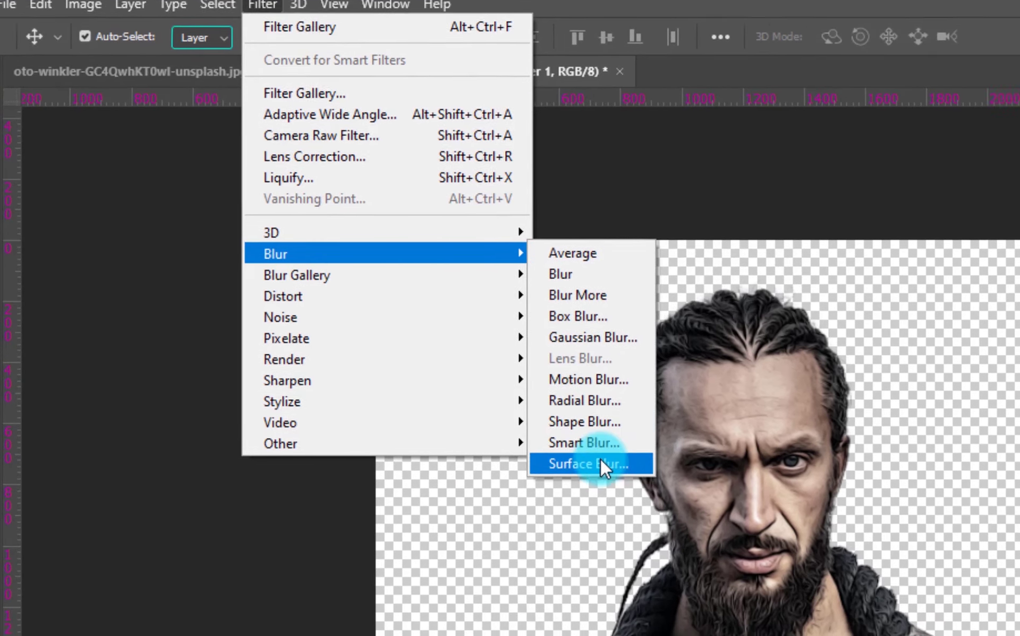
{"action": "left_click", "coordinate": [600, 460]}
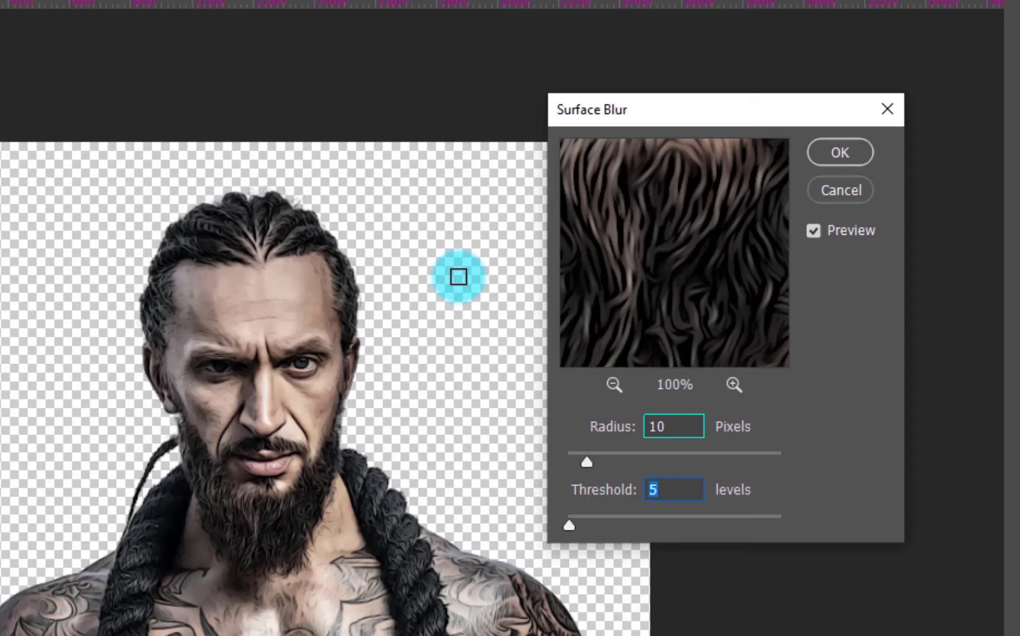
{"action": "left_click", "coordinate": [294, 363]}
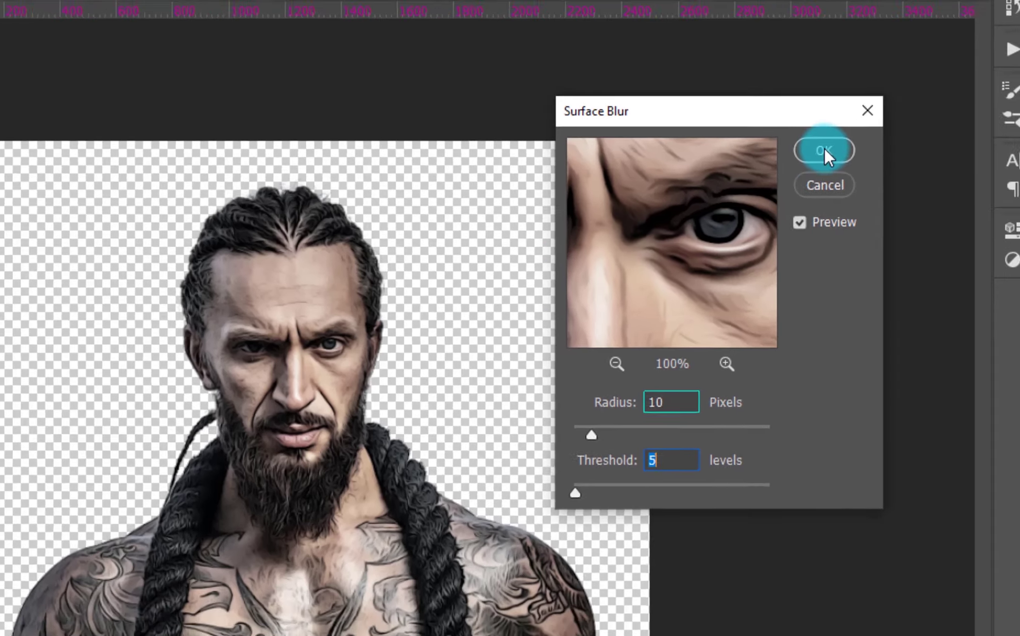
{"action": "left_click", "coordinate": [826, 154]}
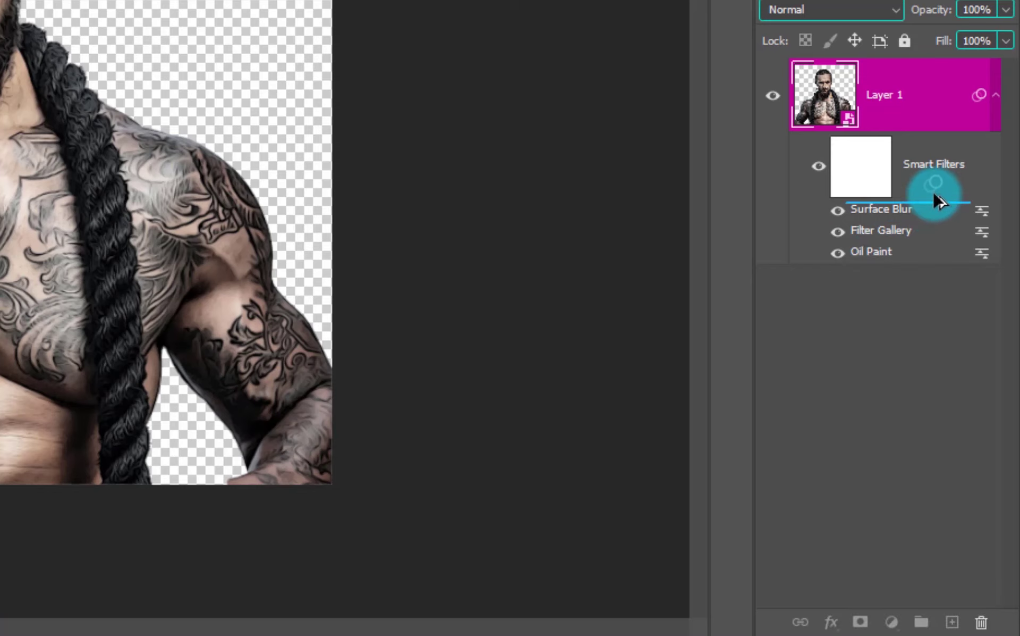
Copy Oil Paint to the top of the filter stack and desaturate with Hue/Saturation at -100
{"action": "left_click_drag", "start_coordinate": [936, 200], "coordinate": [934, 200]}
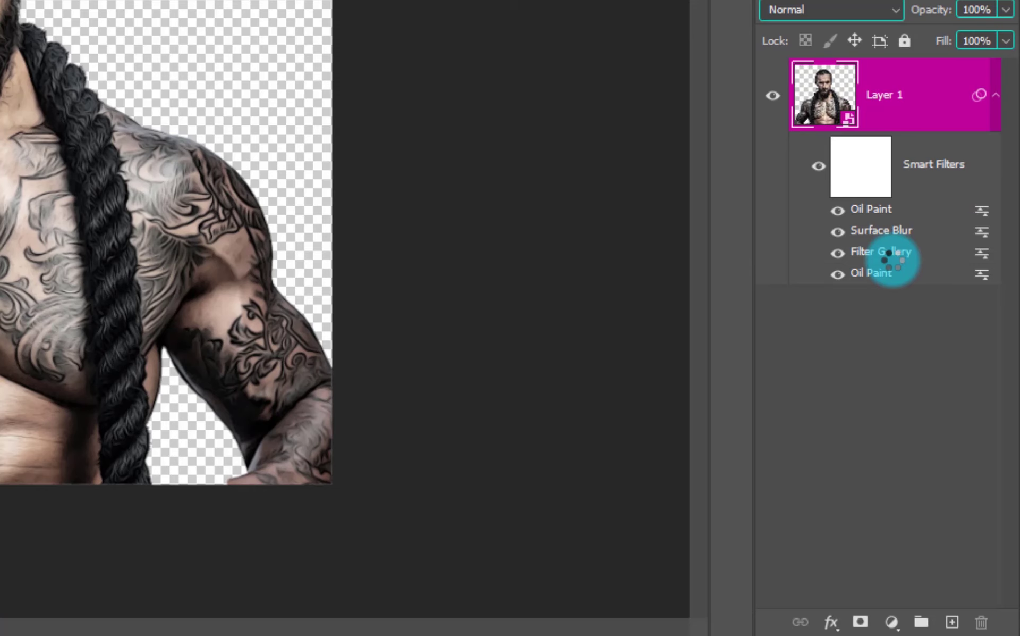
{"action": "left_click", "coordinate": [892, 621]}
{"action": "left_click", "coordinate": [911, 405]}
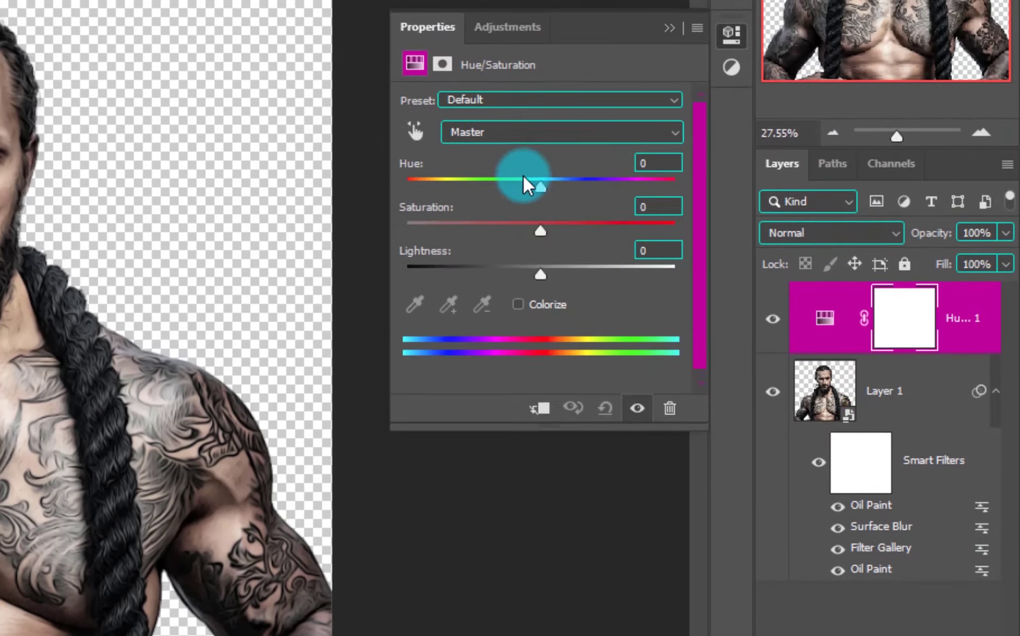
{"action": "left_click_drag", "start_coordinate": [544, 218], "coordinate": [373, 221]}
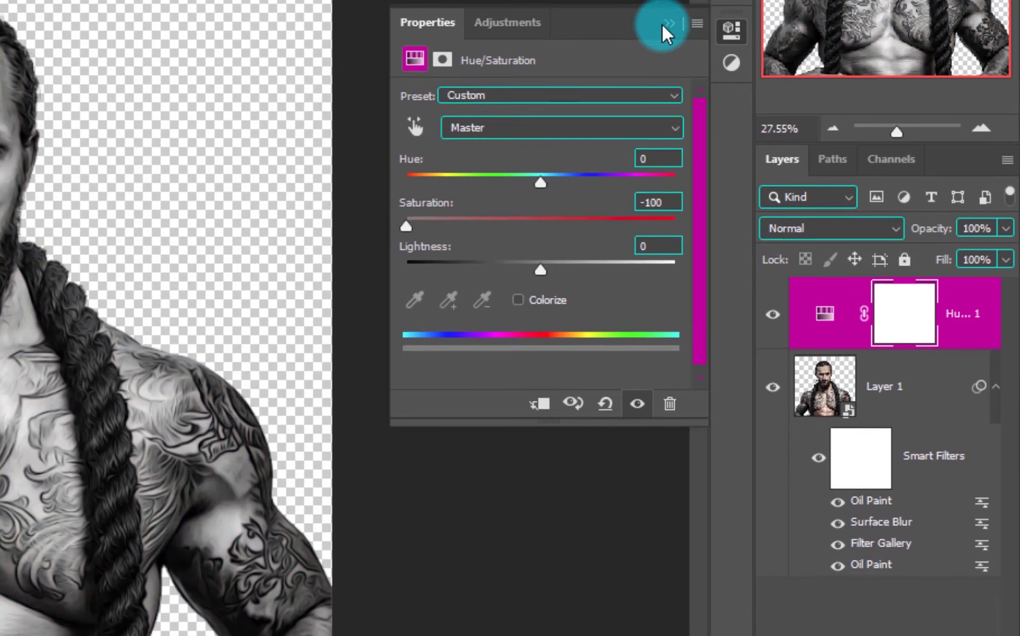
{"action": "left_click", "coordinate": [667, 27]}
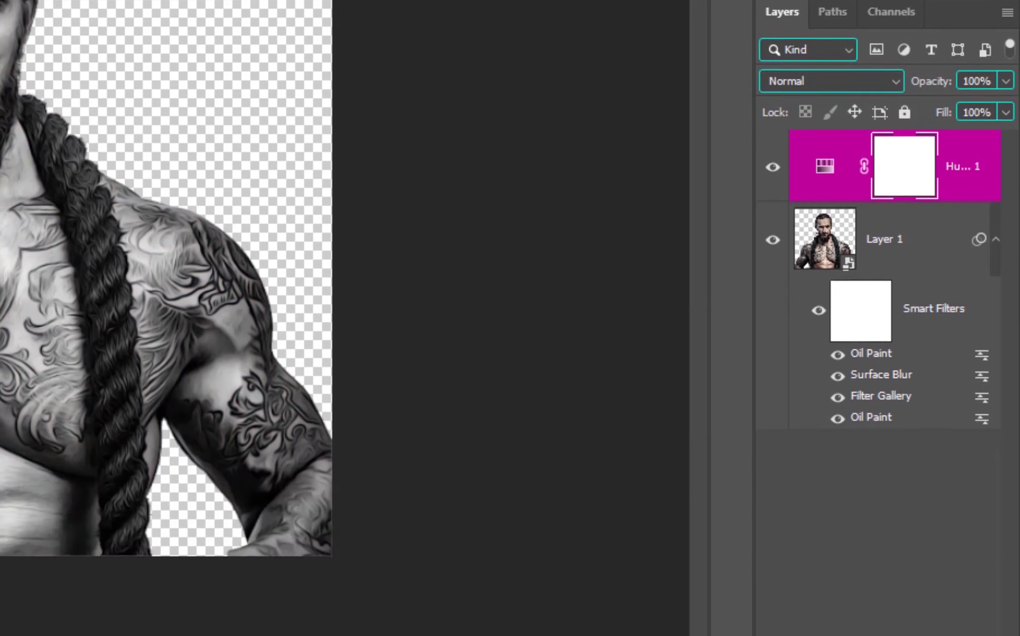
Add a Posterize adjustment layer set to 4 levels
{"action": "left_click", "coordinate": [894, 621]}
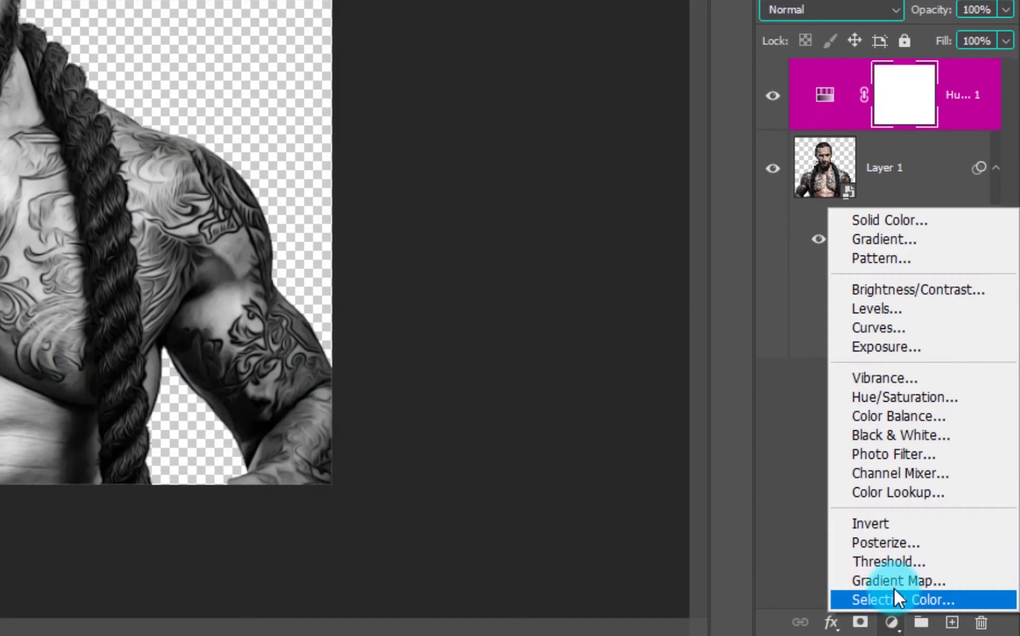
{"action": "left_click", "coordinate": [895, 541]}
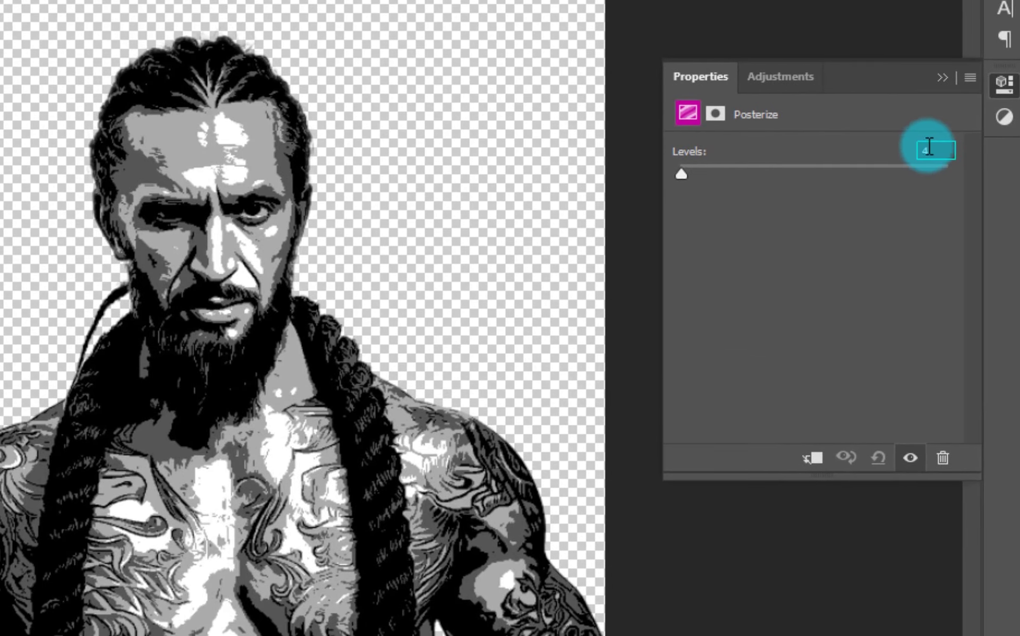
{"action": "left_click_drag", "start_coordinate": [681, 175], "coordinate": [682, 173]}
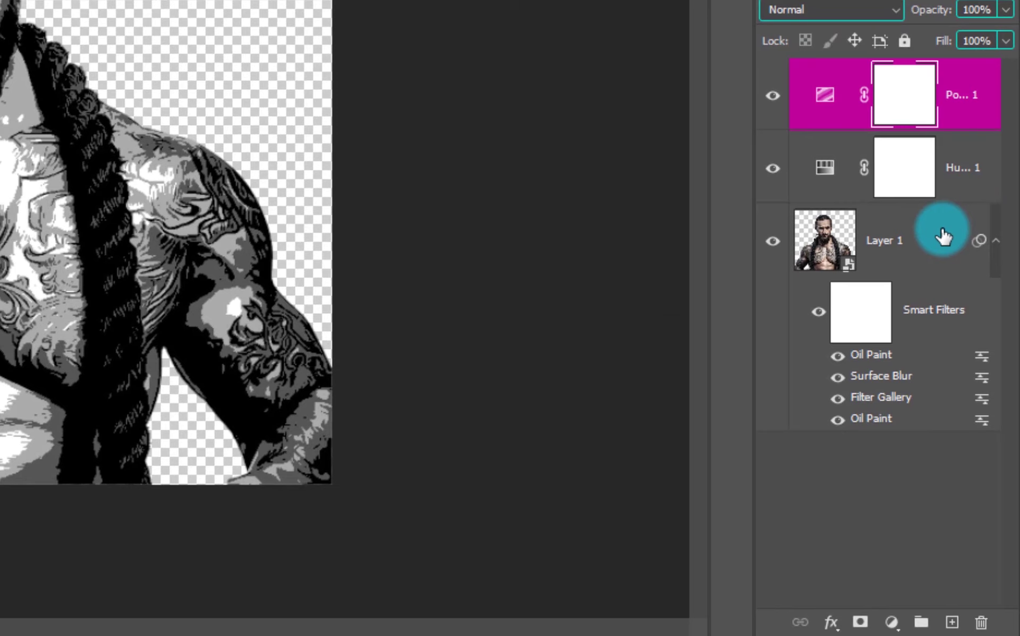
Add a Levels adjustment above Layer 1 with inputs 18, 1.40 and 230
{"action": "left_click", "coordinate": [909, 239]}
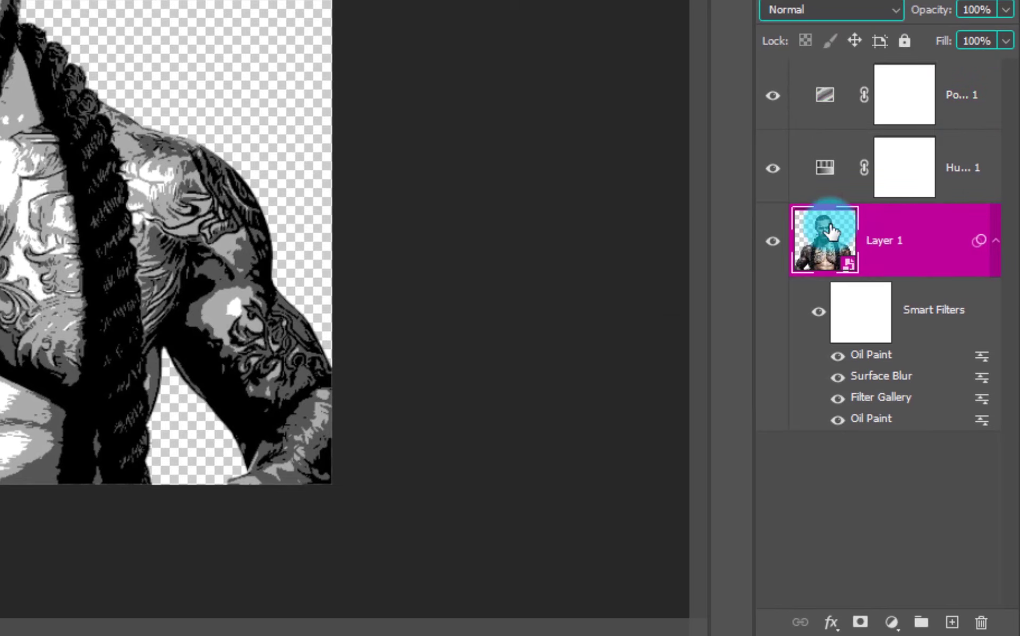
{"action": "left_click", "coordinate": [896, 618]}
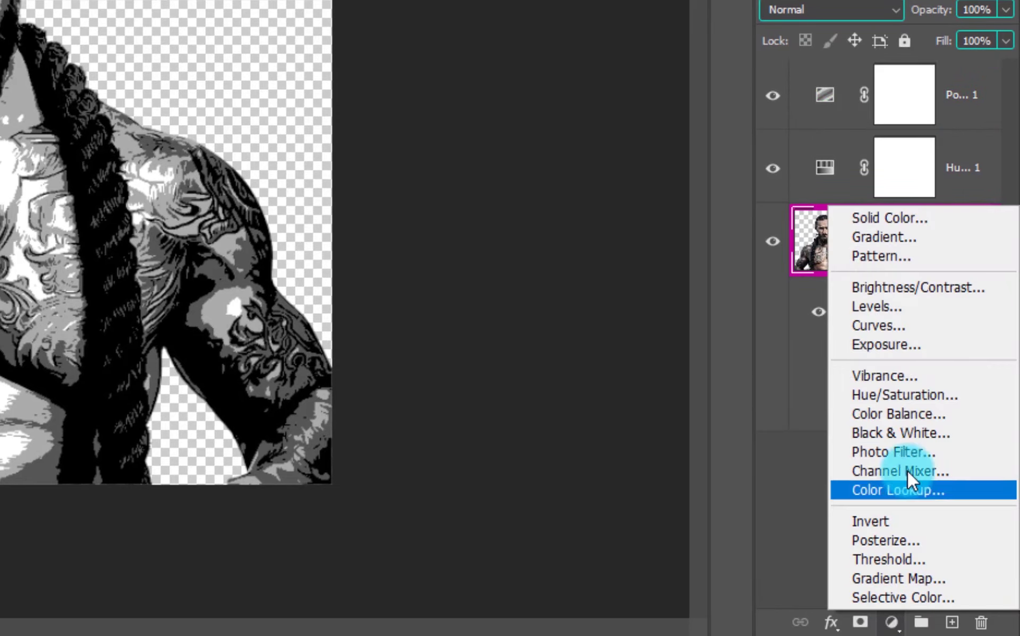
{"action": "left_click", "coordinate": [904, 316]}
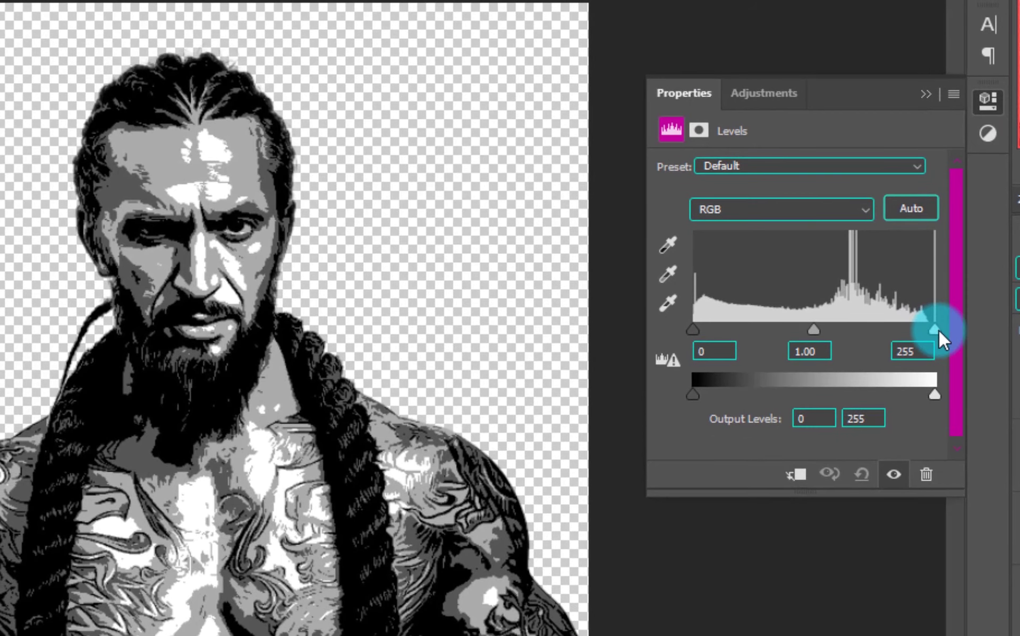
{"action": "left_click_drag", "start_coordinate": [934, 330], "coordinate": [913, 327]}
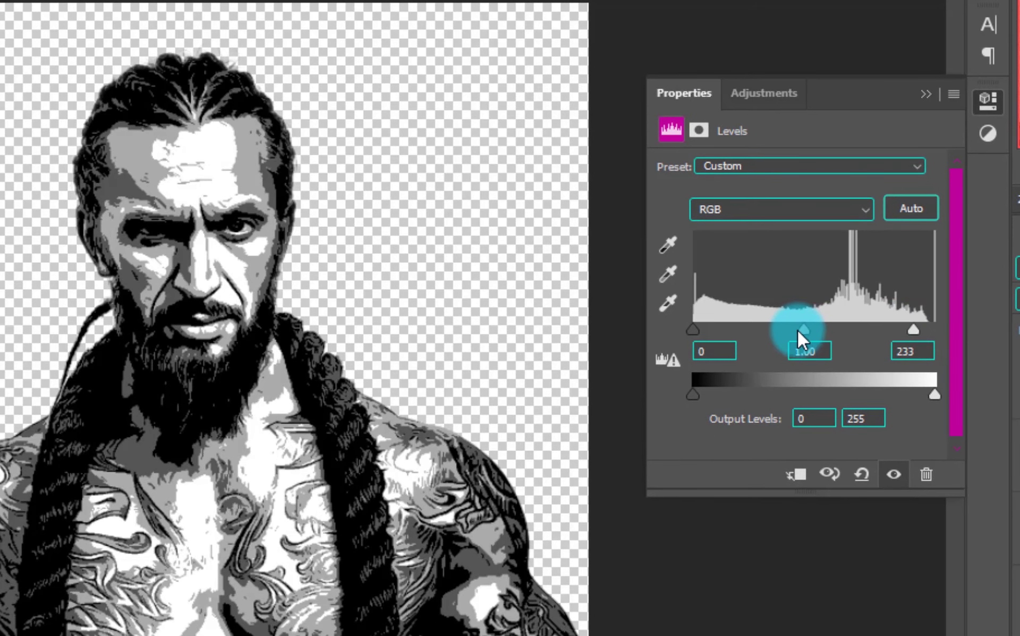
{"action": "left_click_drag", "start_coordinate": [693, 329], "coordinate": [710, 329]}
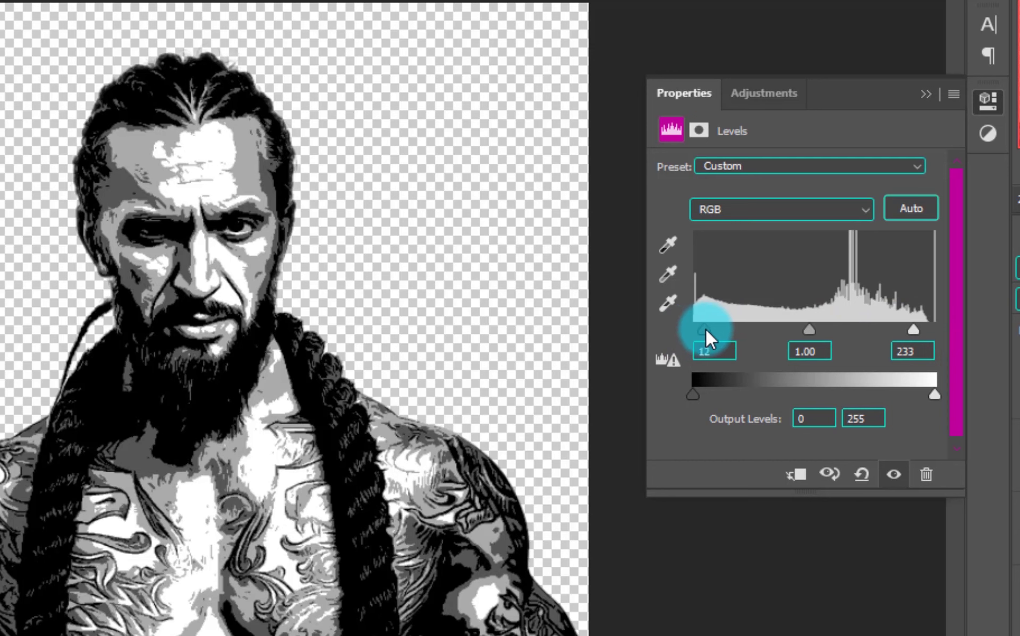
{"action": "left_click_drag", "start_coordinate": [817, 328], "coordinate": [787, 329]}
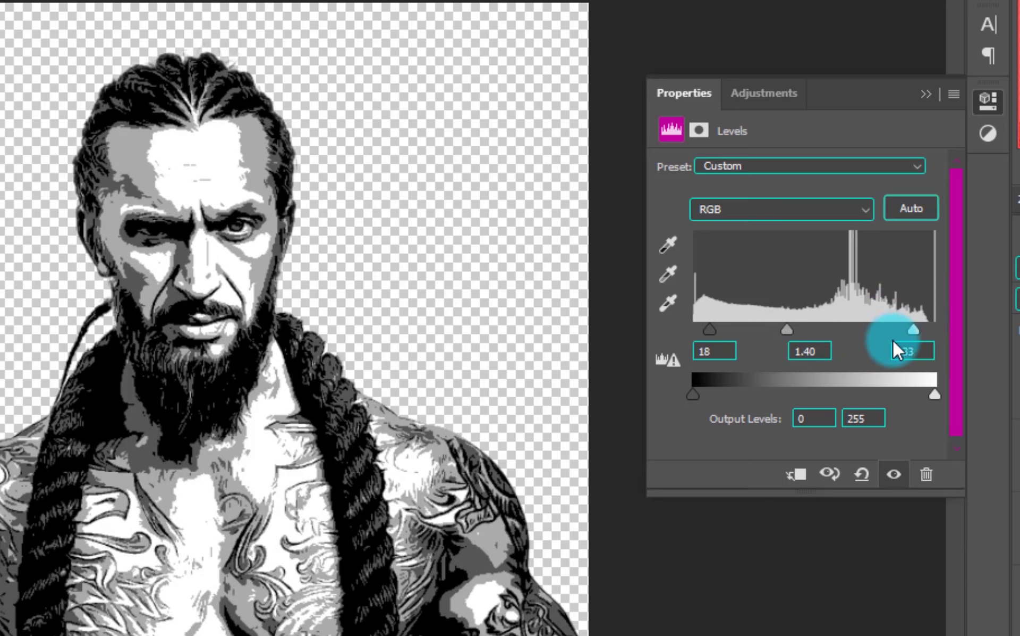
{"action": "left_click_drag", "start_coordinate": [916, 334], "coordinate": [911, 334]}
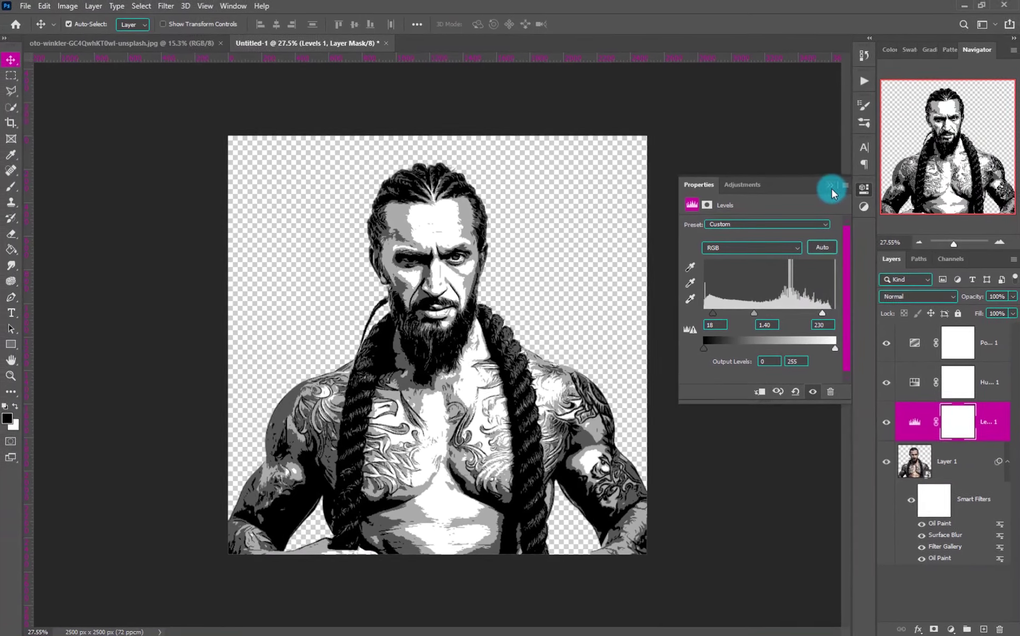
{"action": "left_click", "coordinate": [832, 189]}
Merge Posterize 1 down through Layer 1 into a single Posterize 1 layer
{"action": "left_click", "coordinate": [988, 344]}
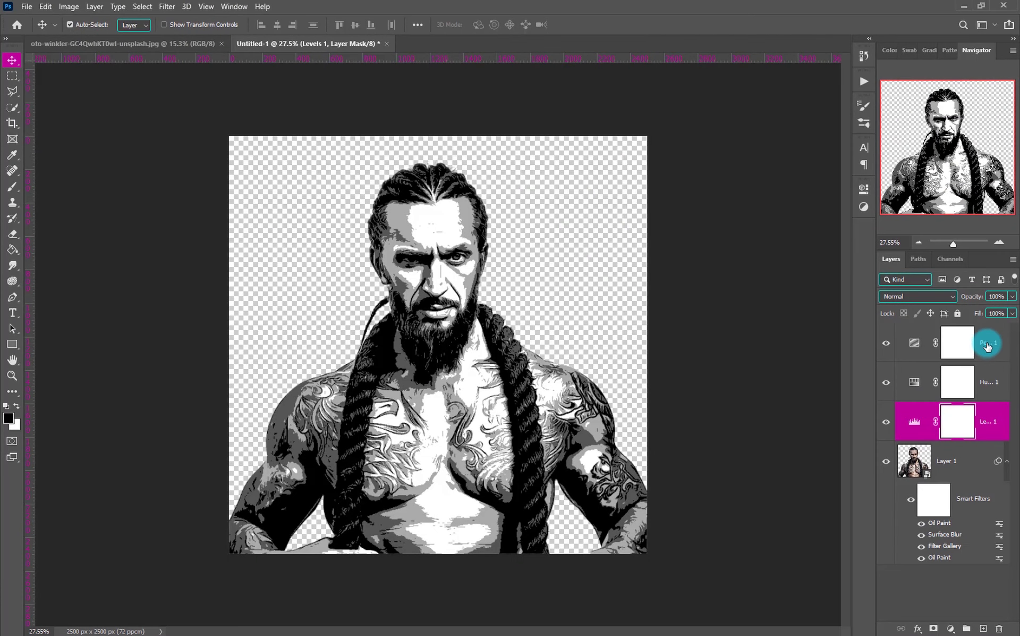
{"action": "left_click", "coordinate": [977, 422]}
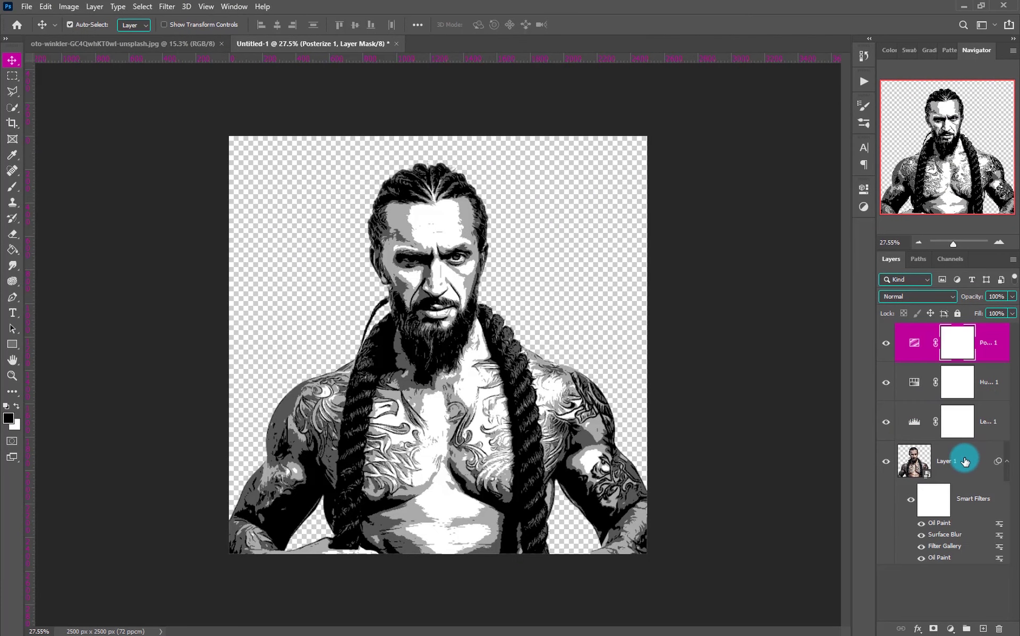
{"action": "left_click", "coordinate": [966, 461], "text": "shift"}
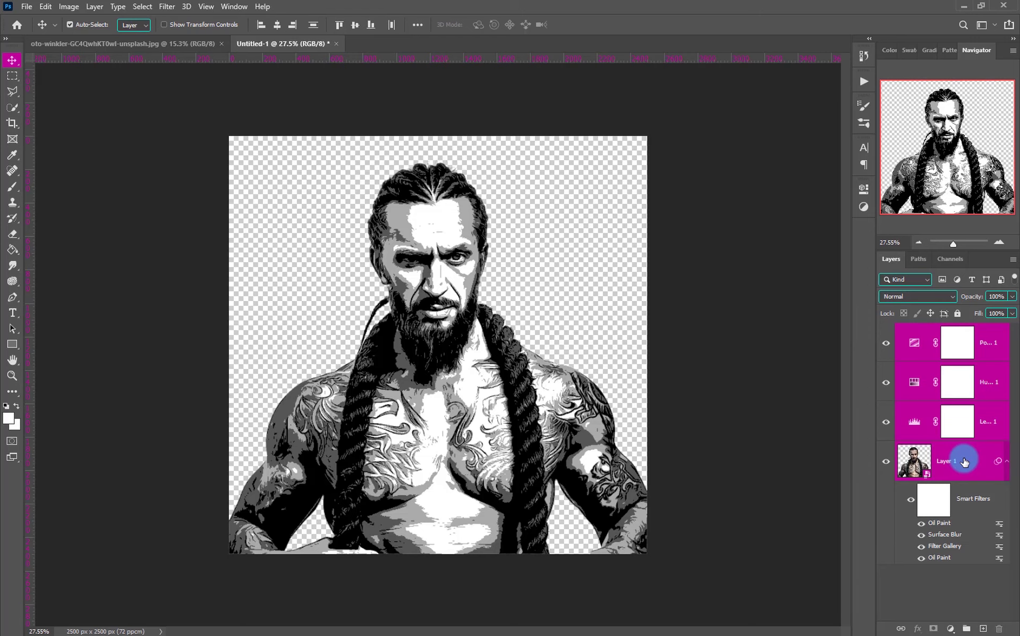
{"action": "right_click", "coordinate": [965, 461]}
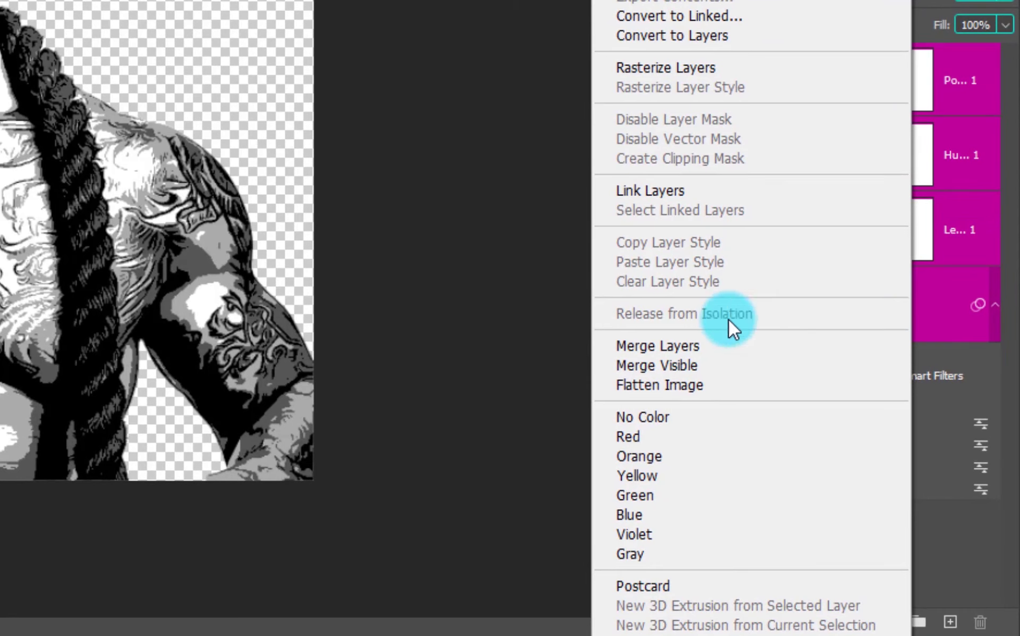
{"action": "left_click", "coordinate": [690, 346]}
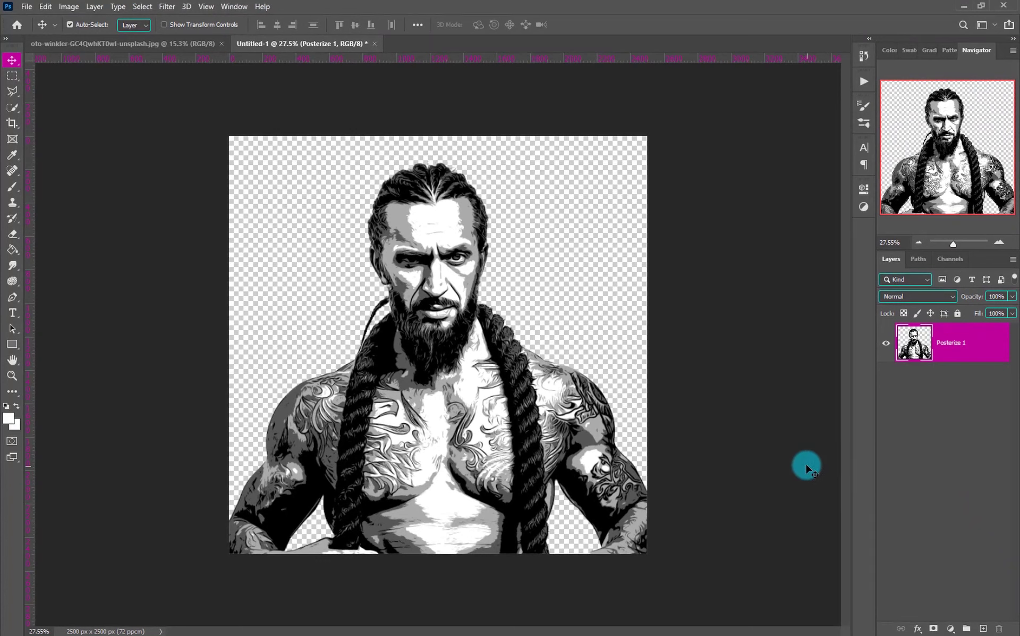
{"action": "left_click", "coordinate": [966, 383]}
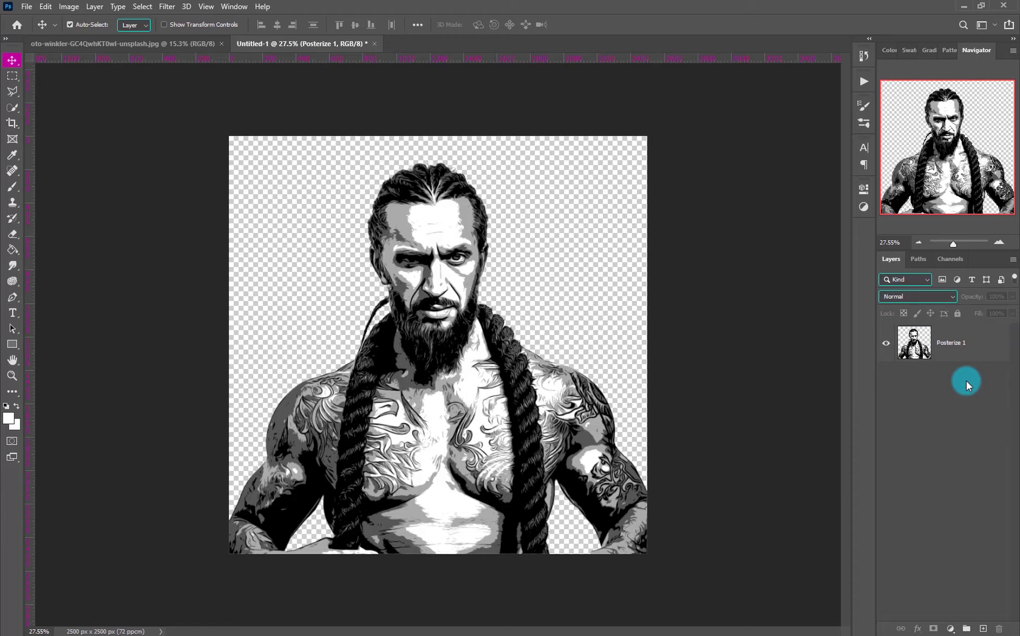
Select the portrait's darkest tones with Color Range by sampling the dark hair
{"action": "left_click", "coordinate": [966, 339]}
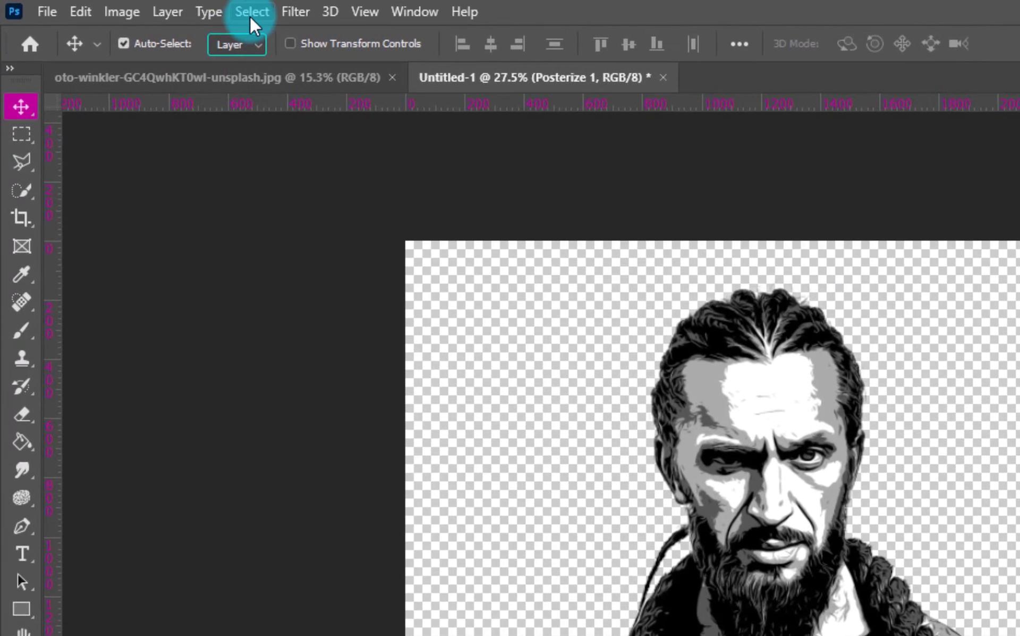
{"action": "left_click", "coordinate": [142, 6]}
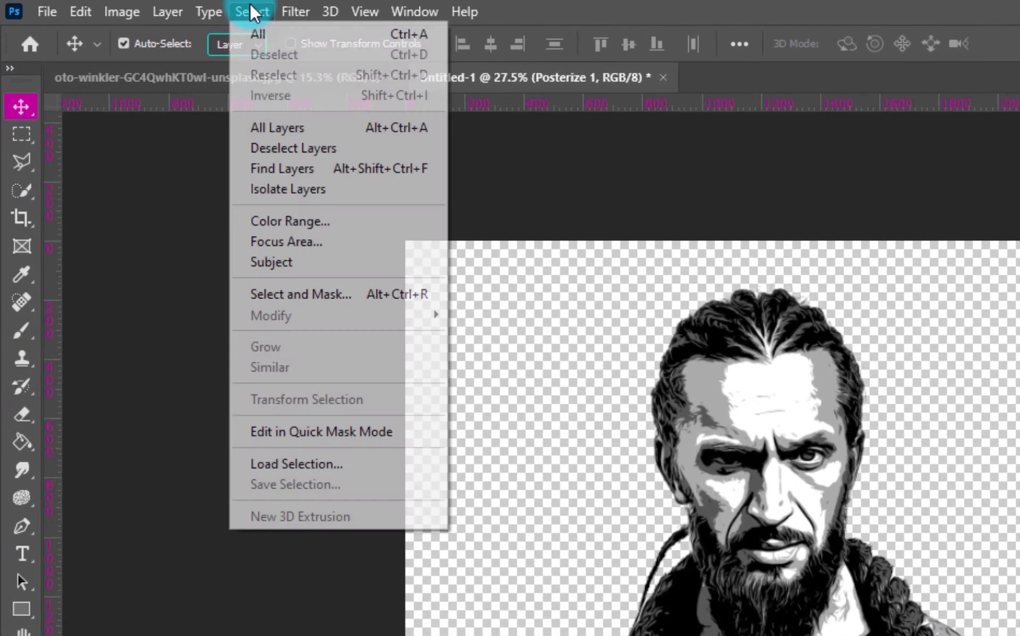
{"action": "left_click", "coordinate": [318, 220]}
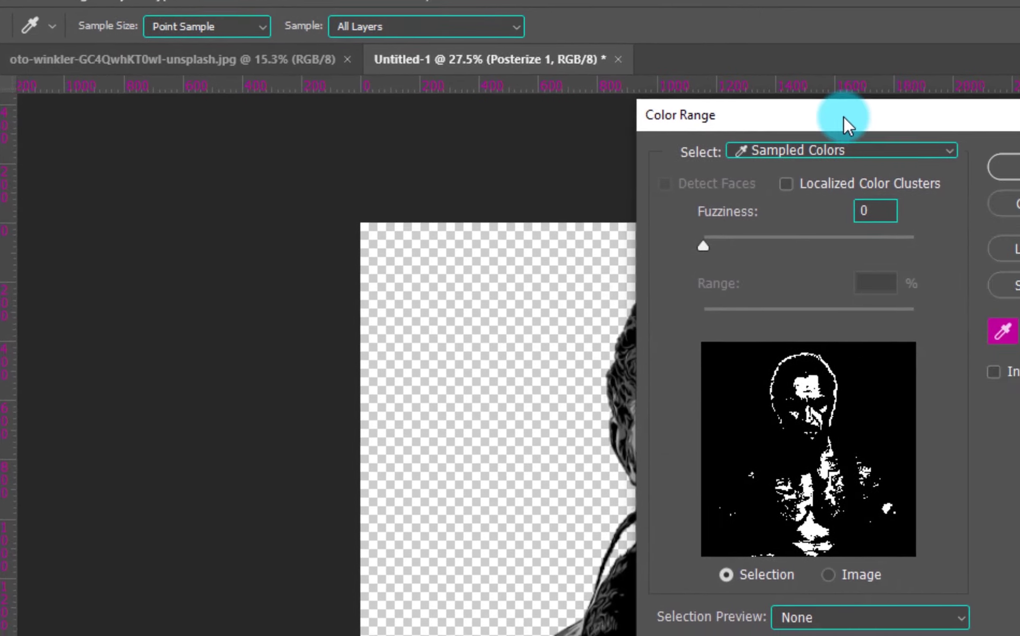
{"action": "left_click_drag", "start_coordinate": [843, 125], "coordinate": [783, 34]}
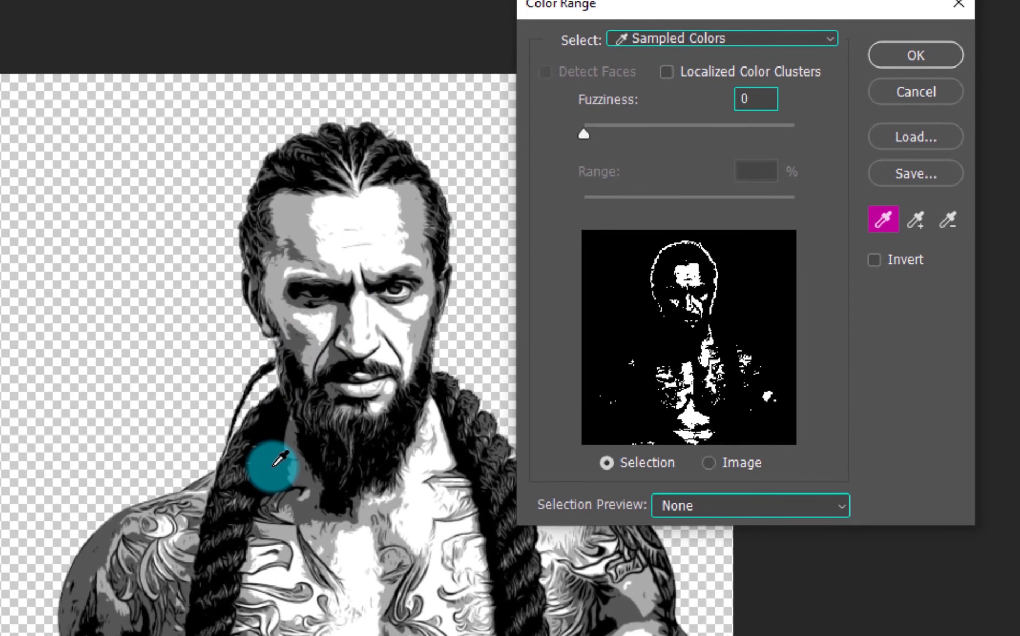
{"action": "left_click", "coordinate": [275, 465]}
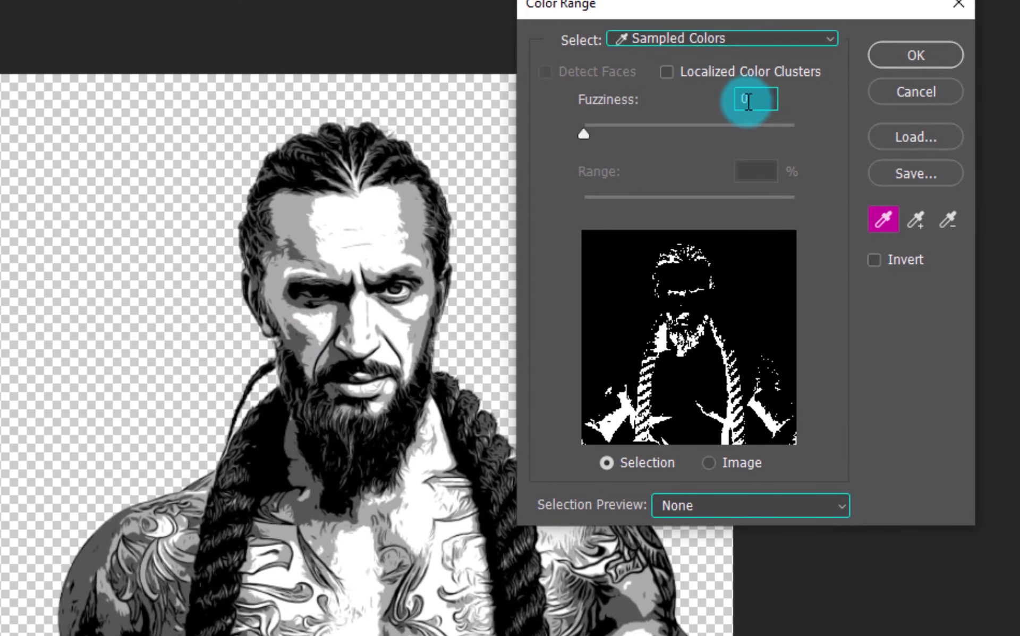
{"action": "left_click", "coordinate": [700, 39]}
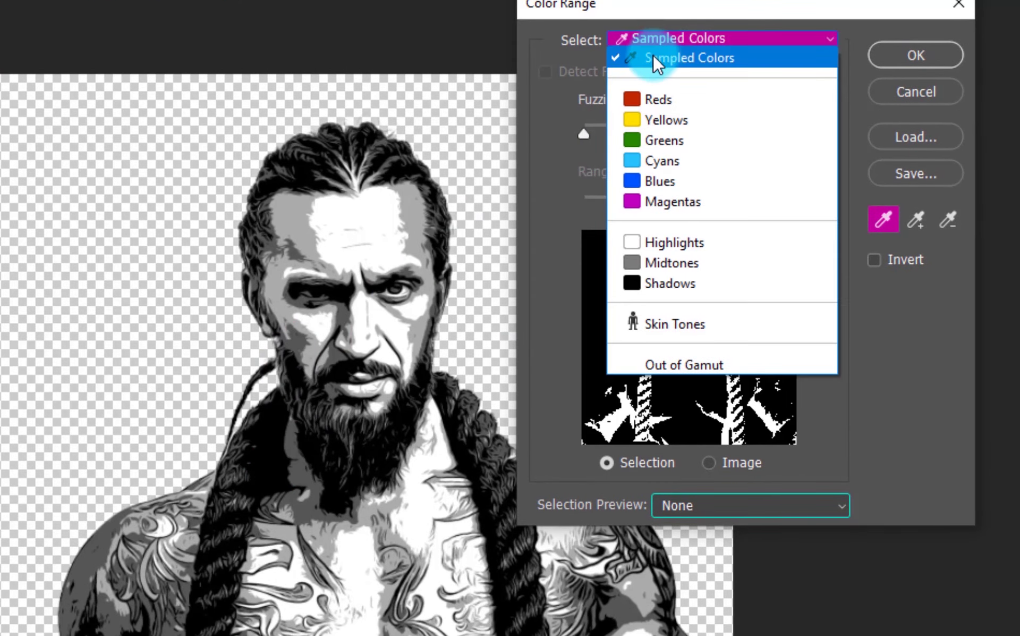
{"action": "left_click", "coordinate": [654, 56]}
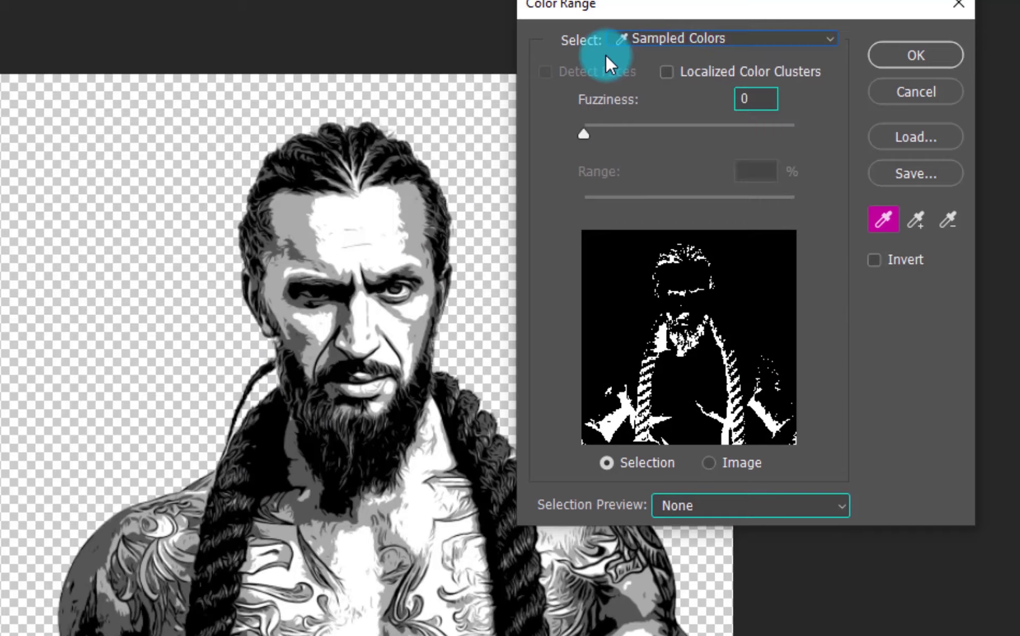
{"action": "left_click", "coordinate": [894, 55]}
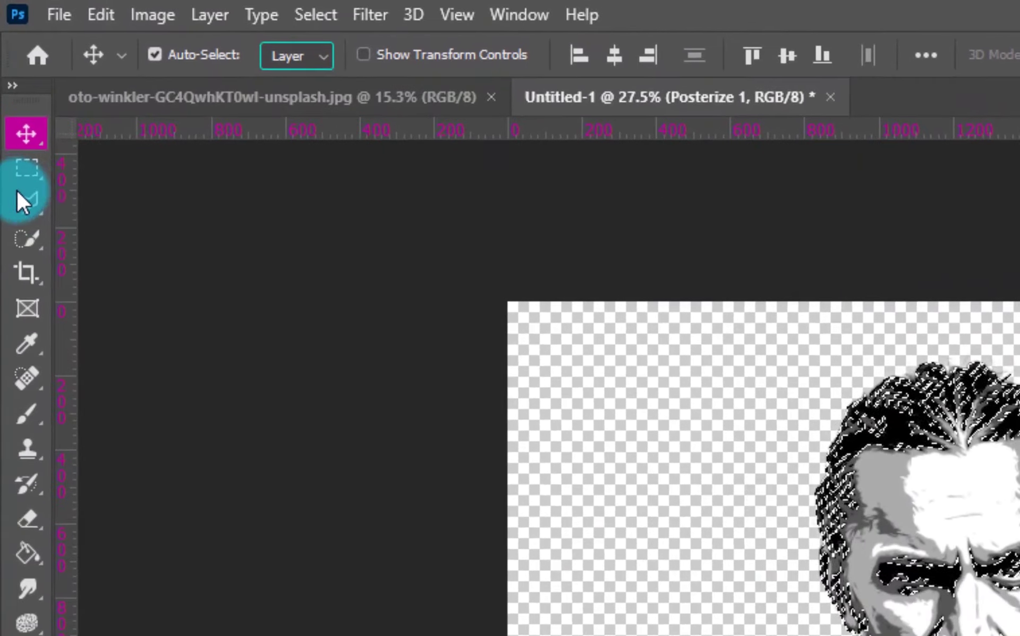
Convert the dark-tone selection into a work path with 2.0 tolerance
{"action": "left_click", "coordinate": [9, 178]}
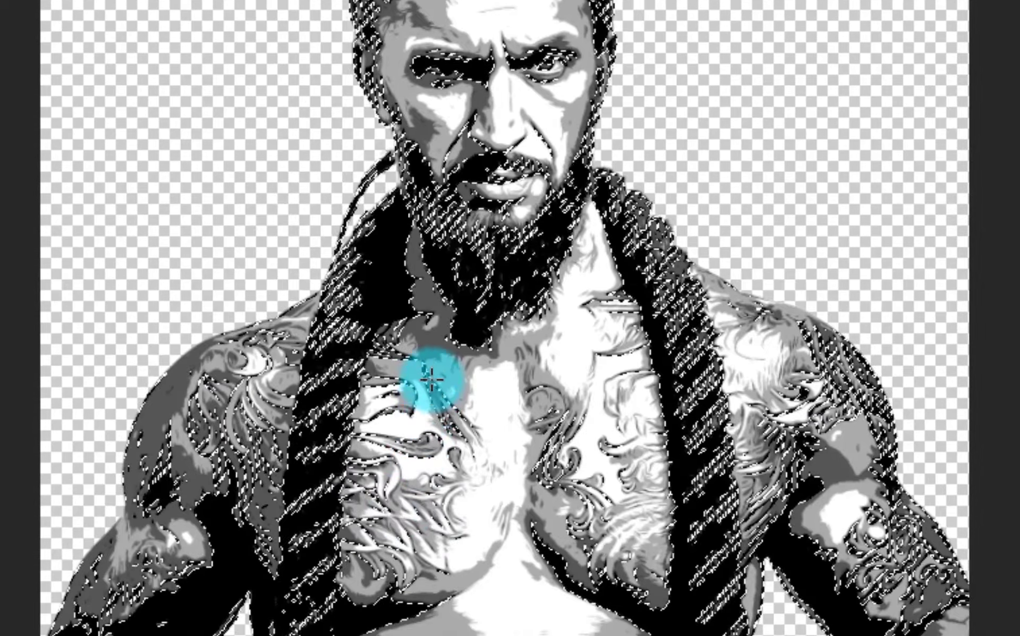
{"action": "right_click", "coordinate": [428, 339]}
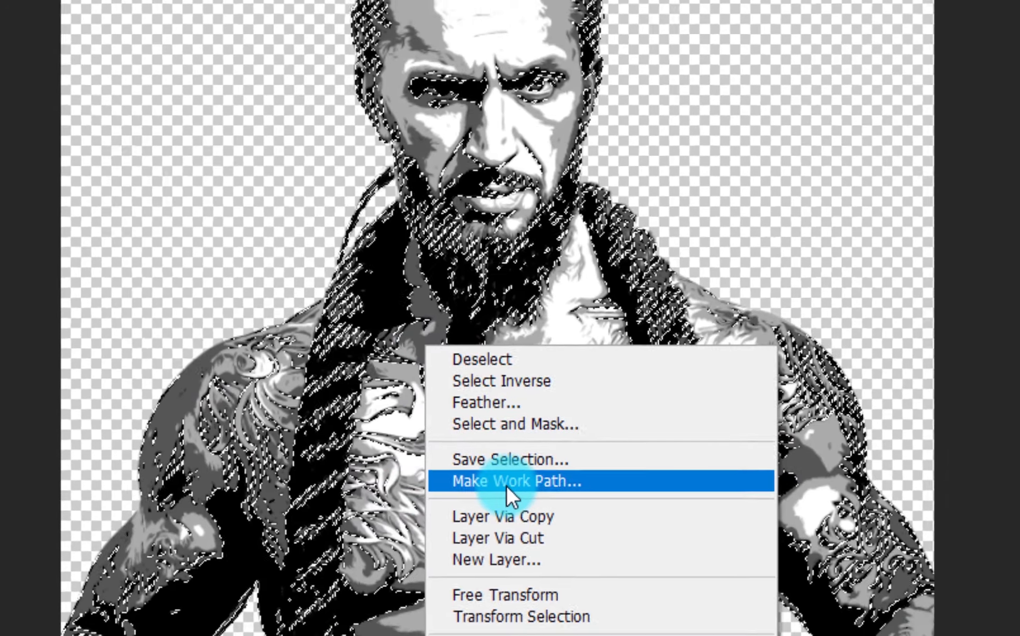
{"action": "left_click", "coordinate": [515, 489]}
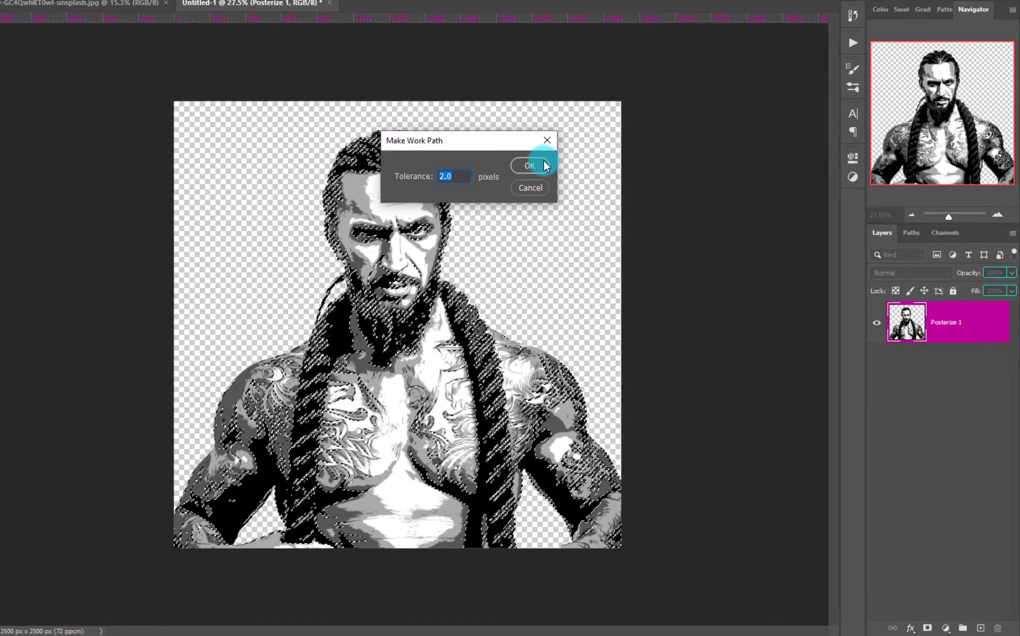
{"action": "left_click", "coordinate": [562, 197]}
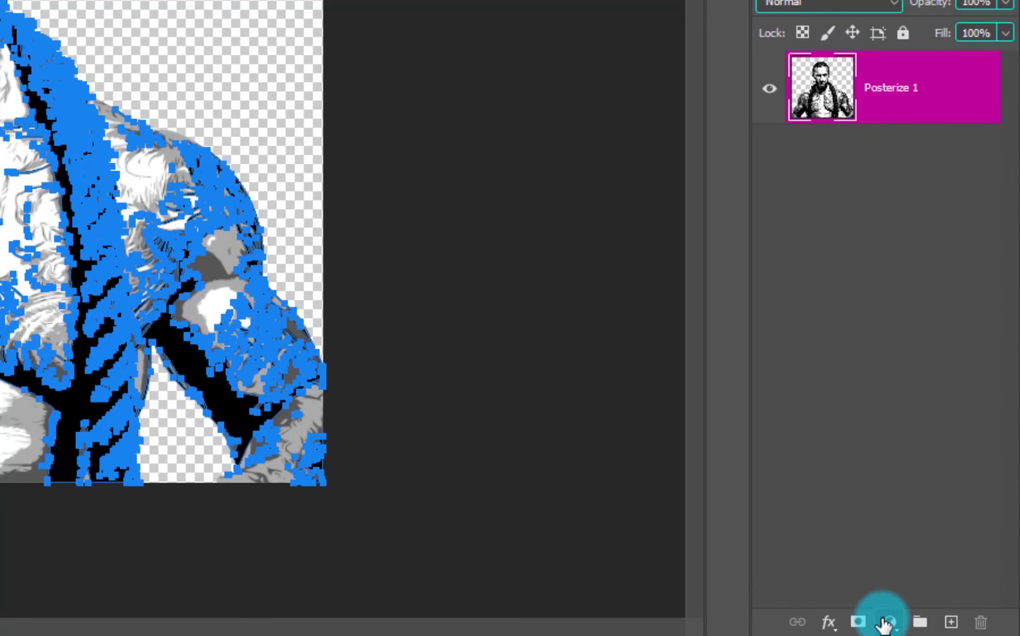
Add a black Solid Color fill layer, Color Fill 1, from the work path
{"action": "left_click", "coordinate": [884, 622]}
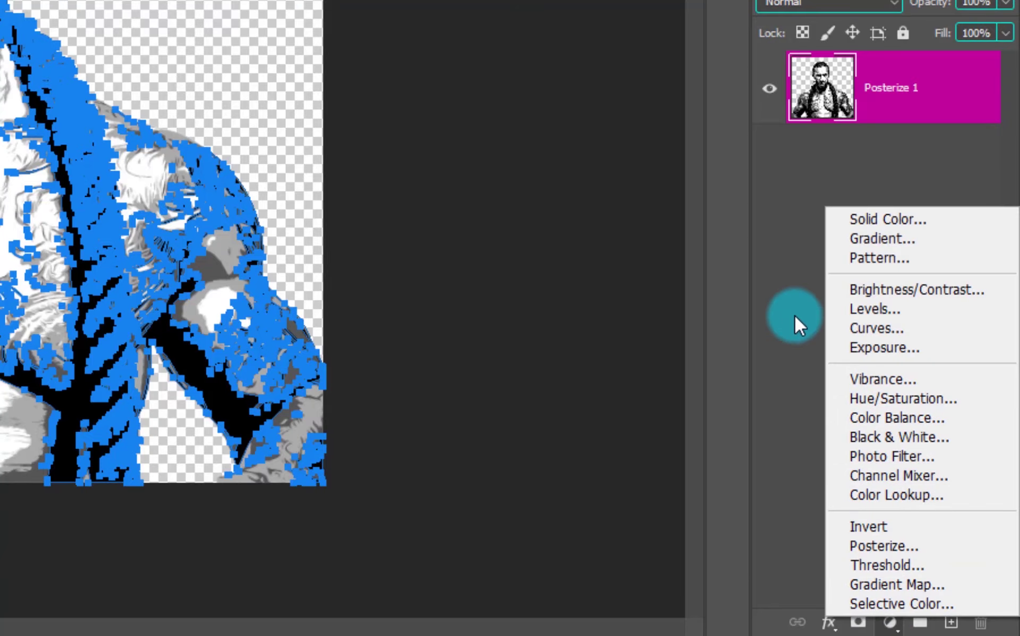
{"action": "left_click", "coordinate": [859, 220]}
{"action": "left_click", "coordinate": [330, 492]}
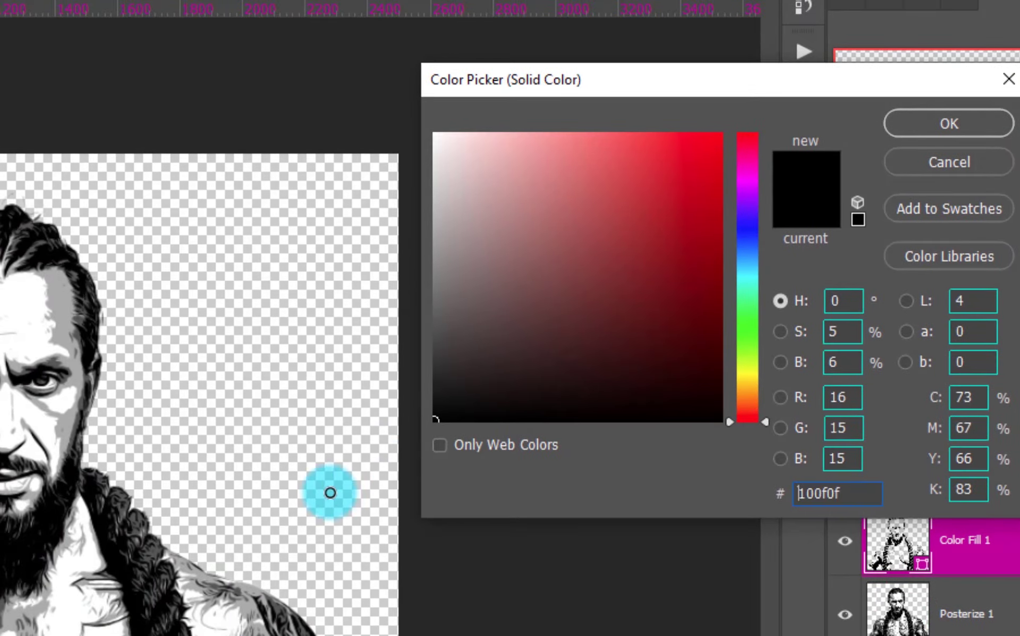
{"action": "left_click", "coordinate": [858, 219]}
{"action": "left_click", "coordinate": [949, 123]}
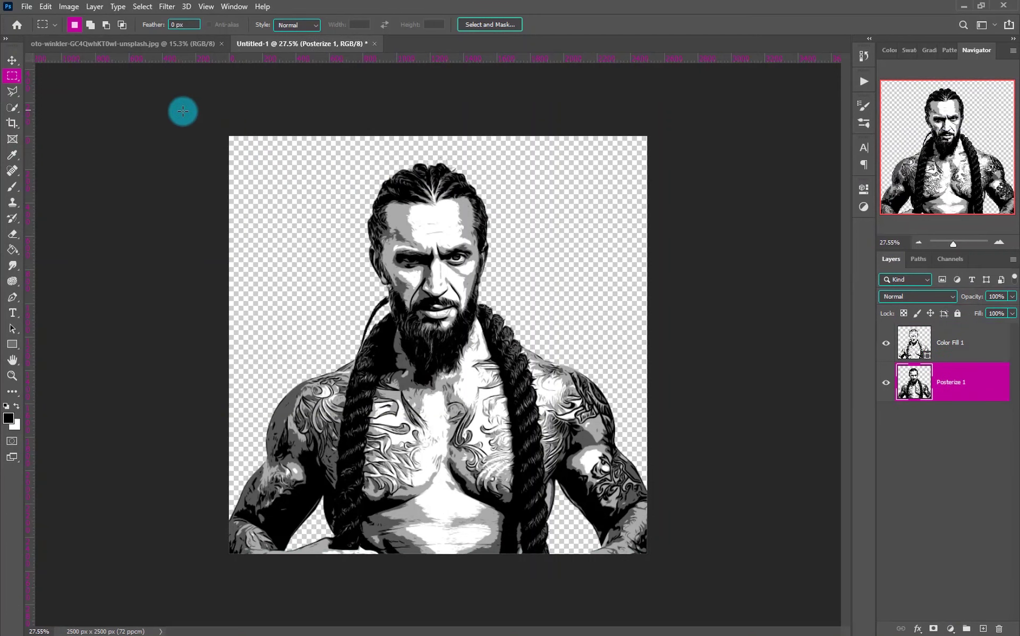
Select the white chest tones with Color Range and convert the selection to a work path
{"action": "left_click", "coordinate": [142, 8]}
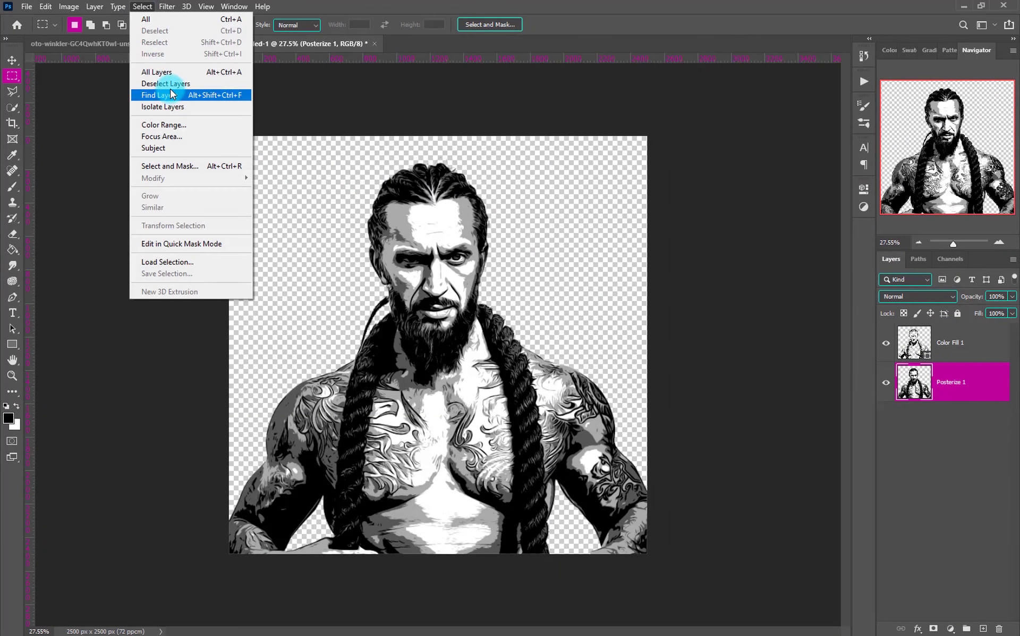
{"action": "left_click", "coordinate": [185, 125]}
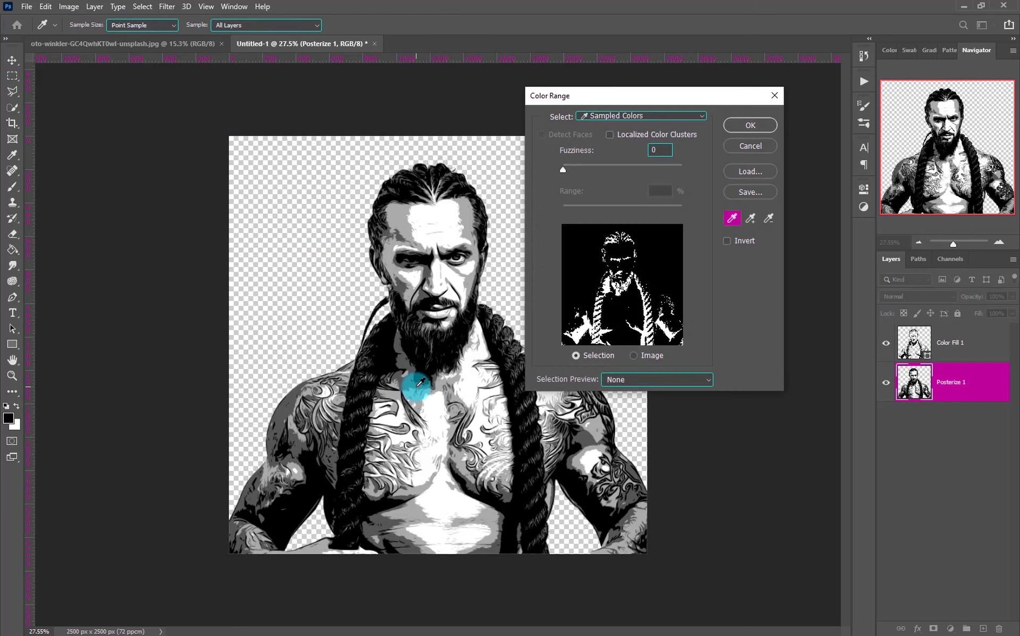
{"action": "left_click", "coordinate": [438, 402]}
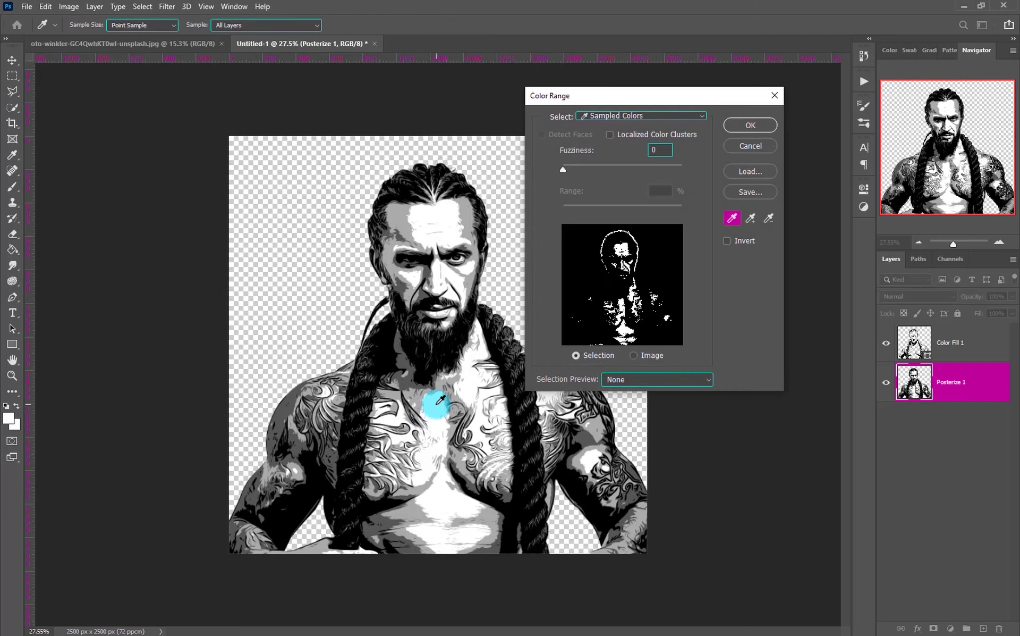
{"action": "left_click", "coordinate": [736, 127]}
{"action": "key", "text": "m"}
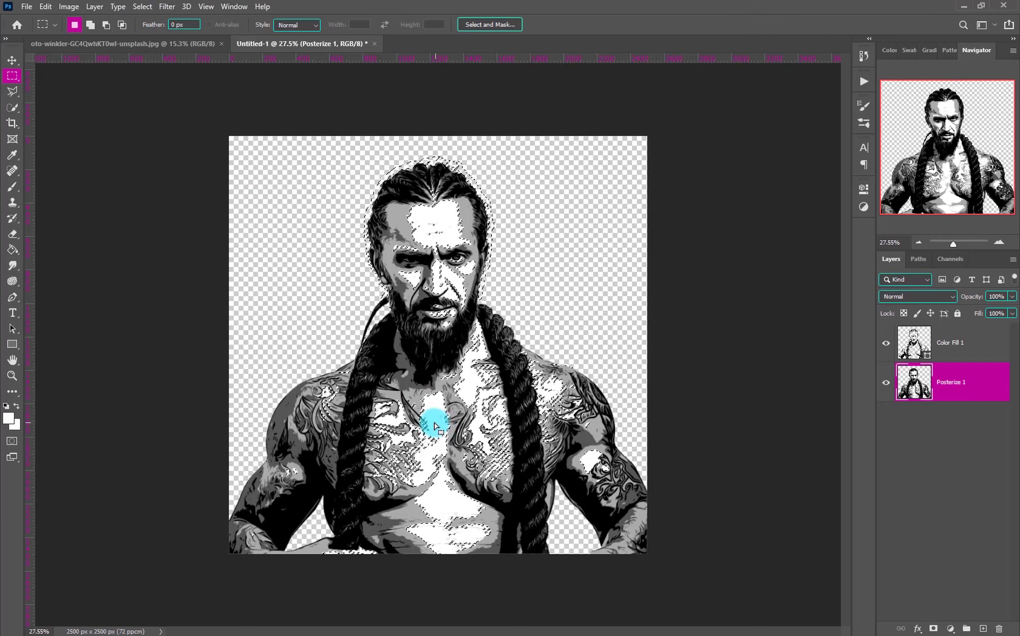
{"action": "right_click", "coordinate": [434, 426]}
{"action": "left_click", "coordinate": [467, 268]}
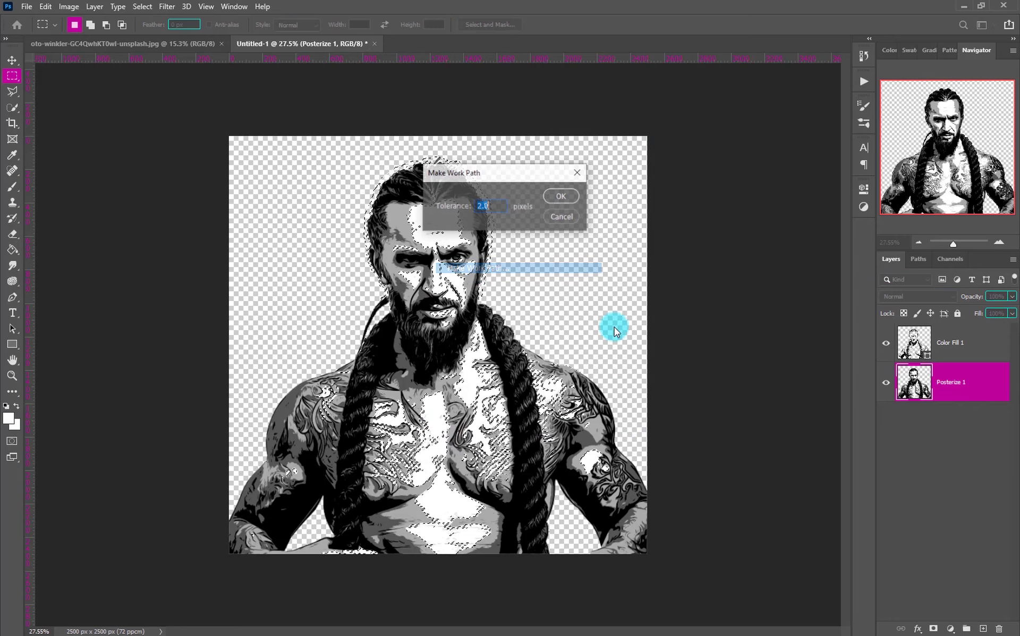
{"action": "left_click", "coordinate": [561, 196]}
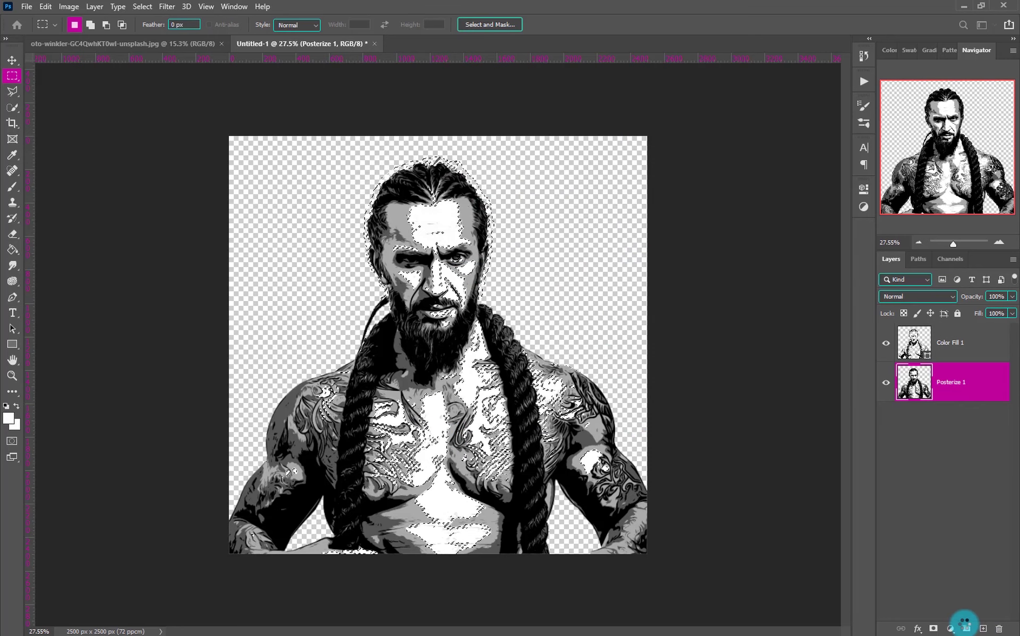
Fill the path with a white #ffffff Solid Color layer and reselect Posterize 1
{"action": "left_click", "coordinate": [951, 628]}
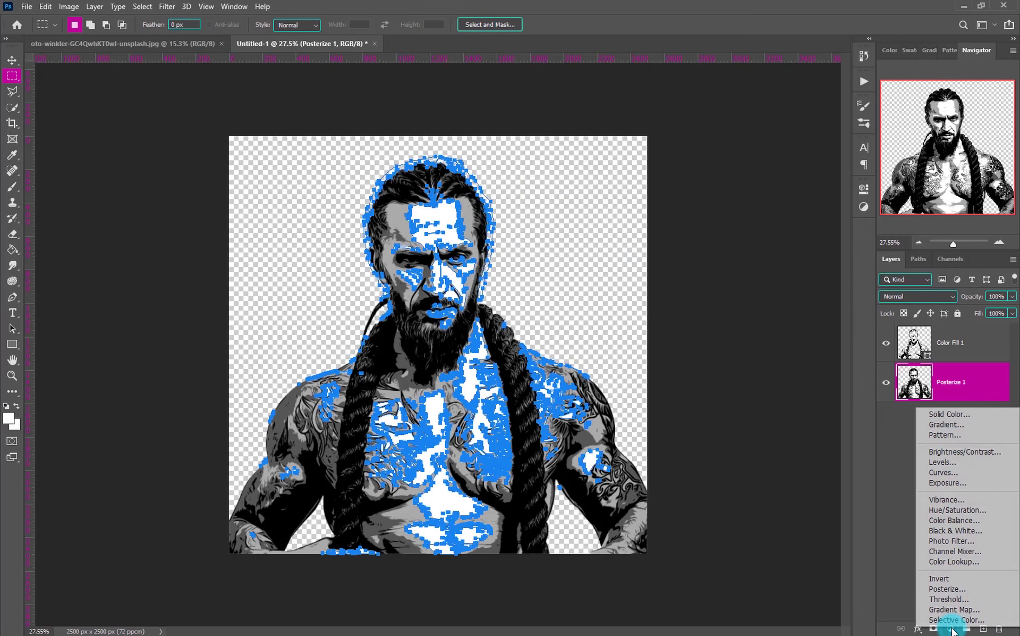
{"action": "left_click", "coordinate": [949, 414]}
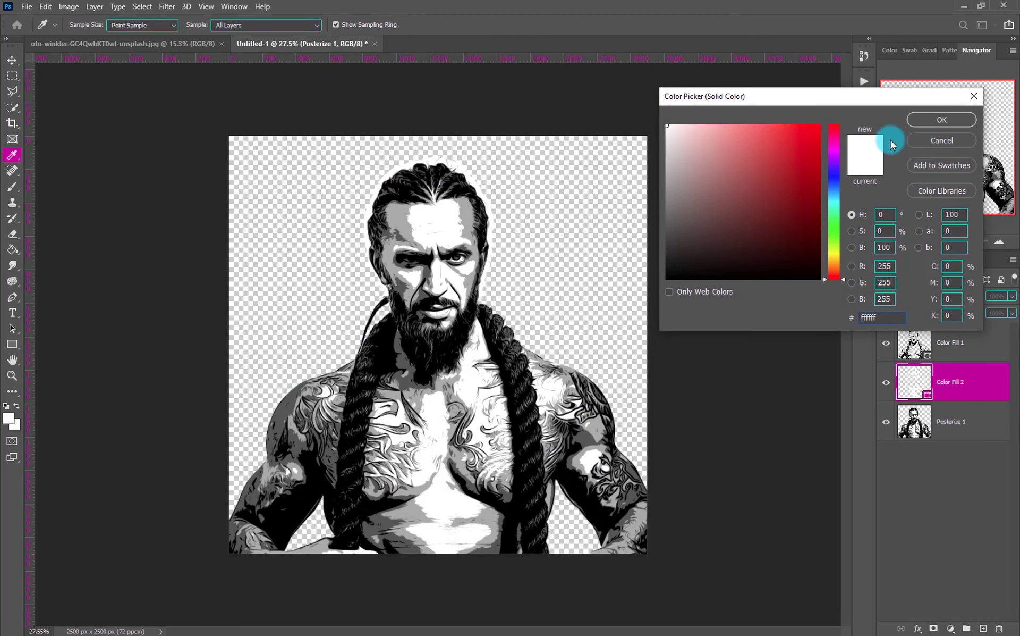
{"action": "left_click", "coordinate": [925, 117]}
{"action": "left_click", "coordinate": [962, 436]}
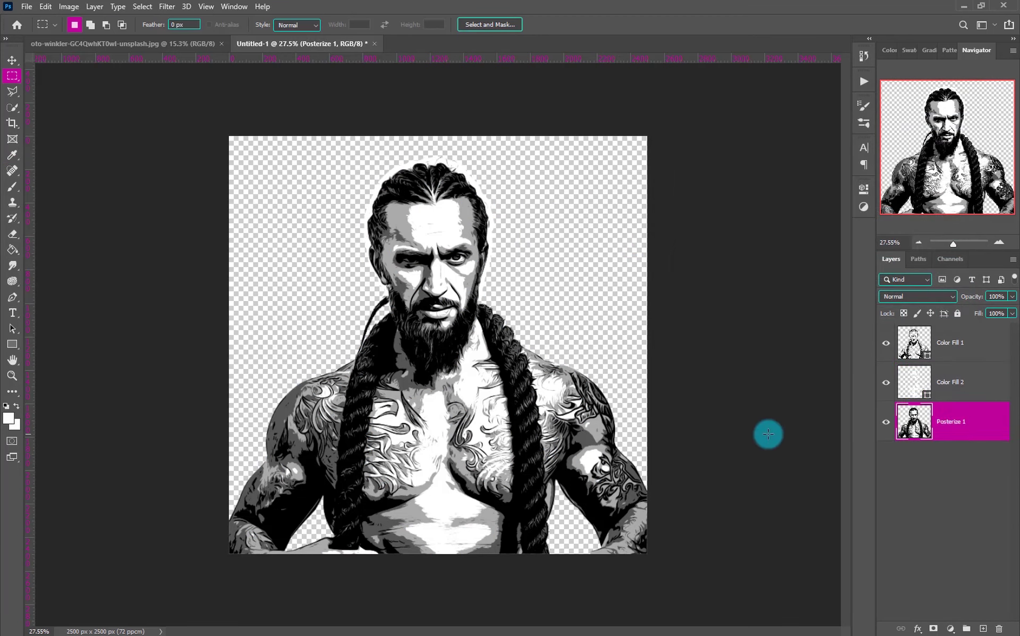
Select the grey chest tones with Color Range and convert the selection to a work path
{"action": "left_click", "coordinate": [142, 8]}
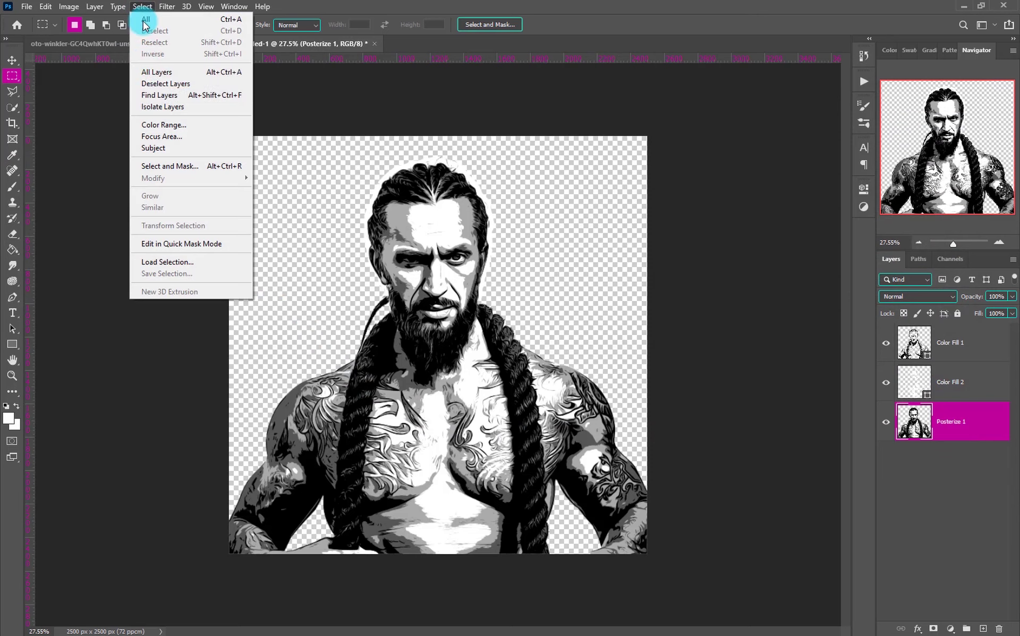
{"action": "left_click", "coordinate": [173, 125]}
{"action": "scroll", "coordinate": [398, 438], "scroll_direction": "up", "scroll_amount": 1}
{"action": "scroll", "coordinate": [401, 435], "scroll_direction": "up", "scroll_amount": 4}
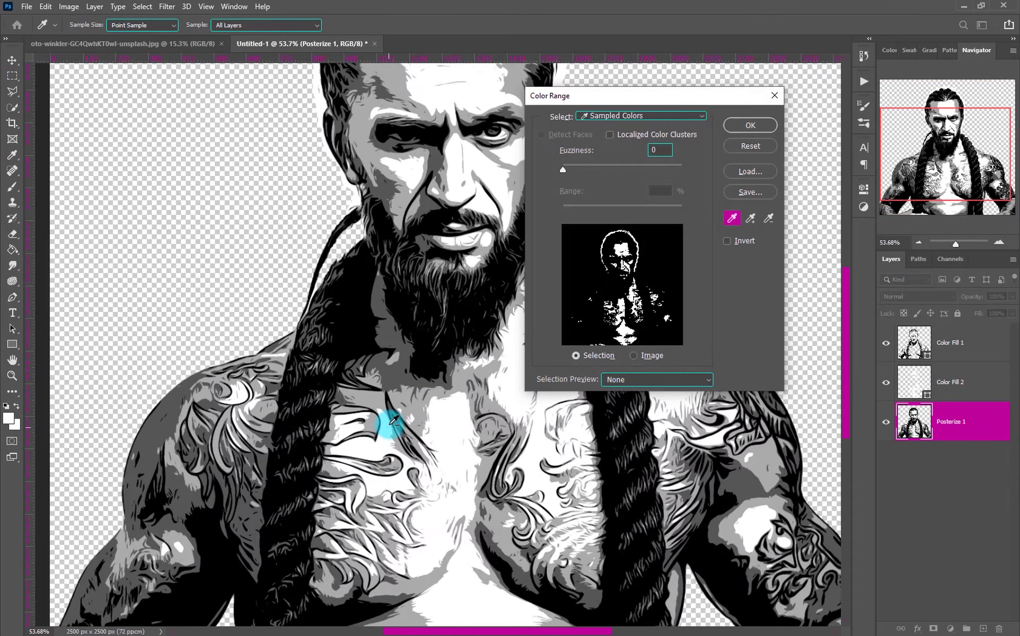
{"action": "left_click", "coordinate": [462, 376]}
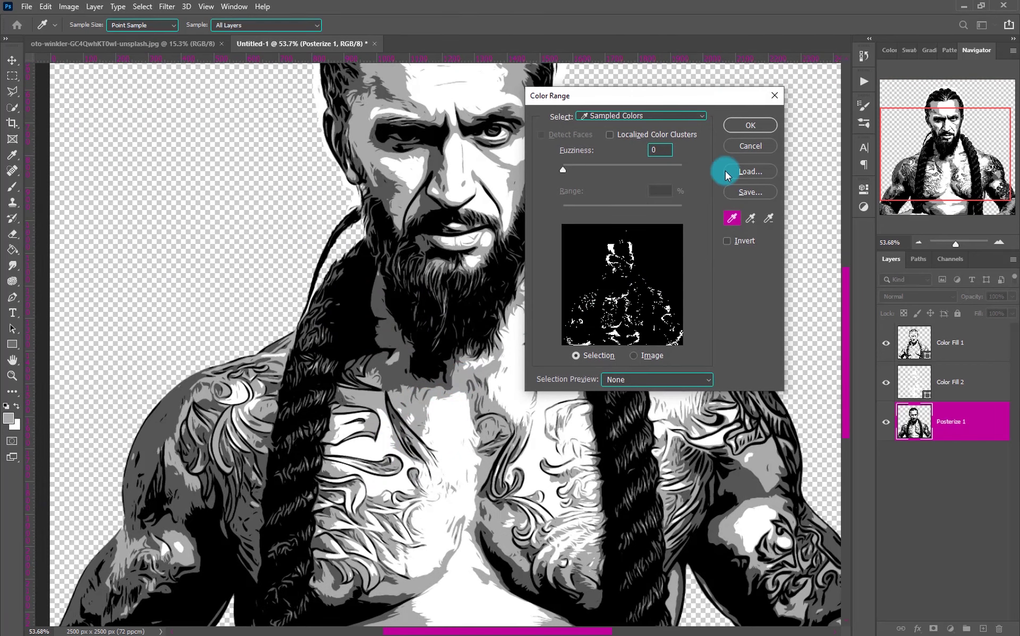
{"action": "left_click", "coordinate": [750, 126]}
{"action": "key", "text": "m"}
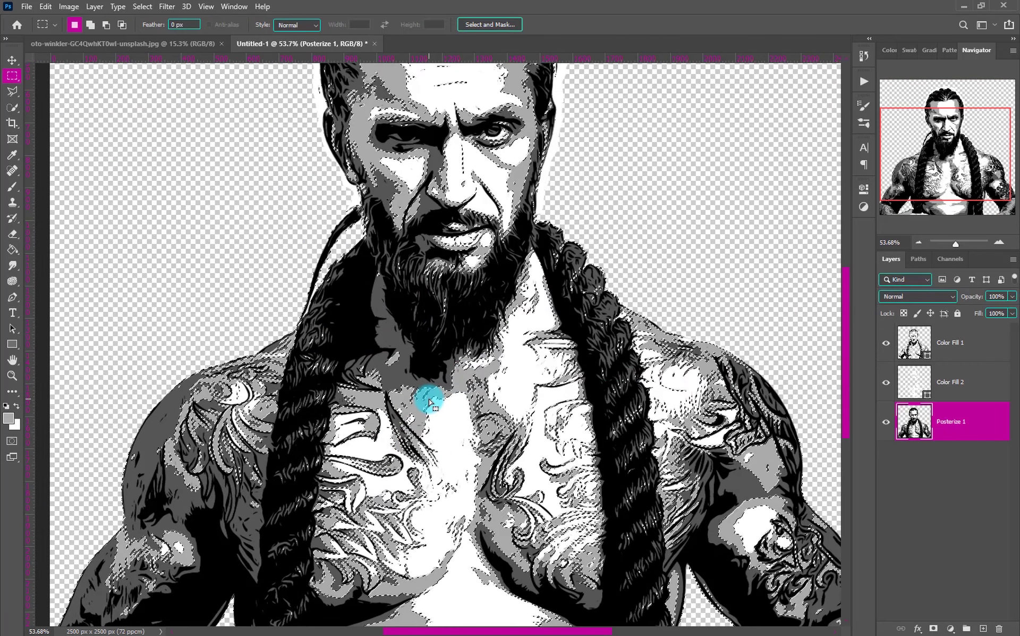
{"action": "right_click", "coordinate": [430, 401]}
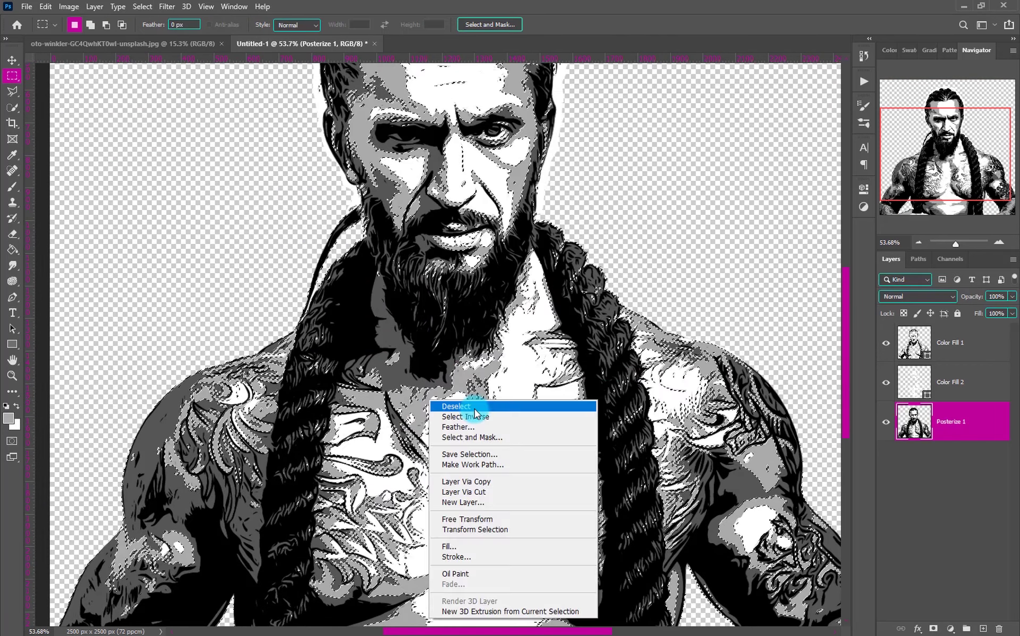
{"action": "left_click", "coordinate": [463, 464]}
{"action": "left_click", "coordinate": [562, 196]}
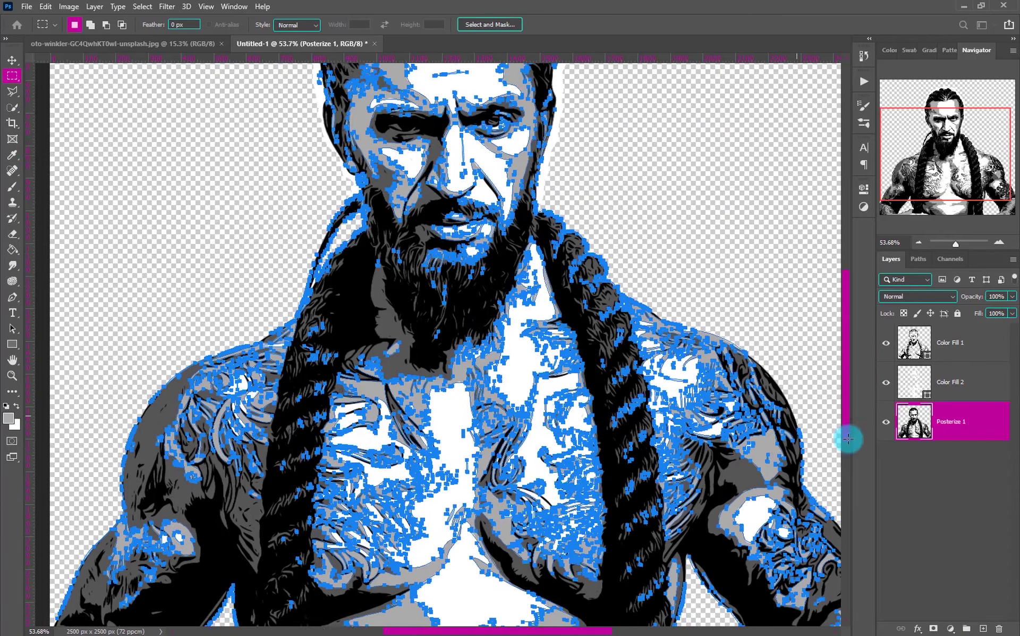
Nudge the grey work path slightly with Direct Selection, then fit the portrait on screen
{"action": "scroll", "coordinate": [447, 391], "scroll_direction": "up", "scroll_amount": 5}
{"action": "scroll", "coordinate": [452, 389], "scroll_direction": "up", "scroll_amount": 1}
{"action": "scroll", "coordinate": [497, 394], "scroll_direction": "up", "scroll_amount": 2}
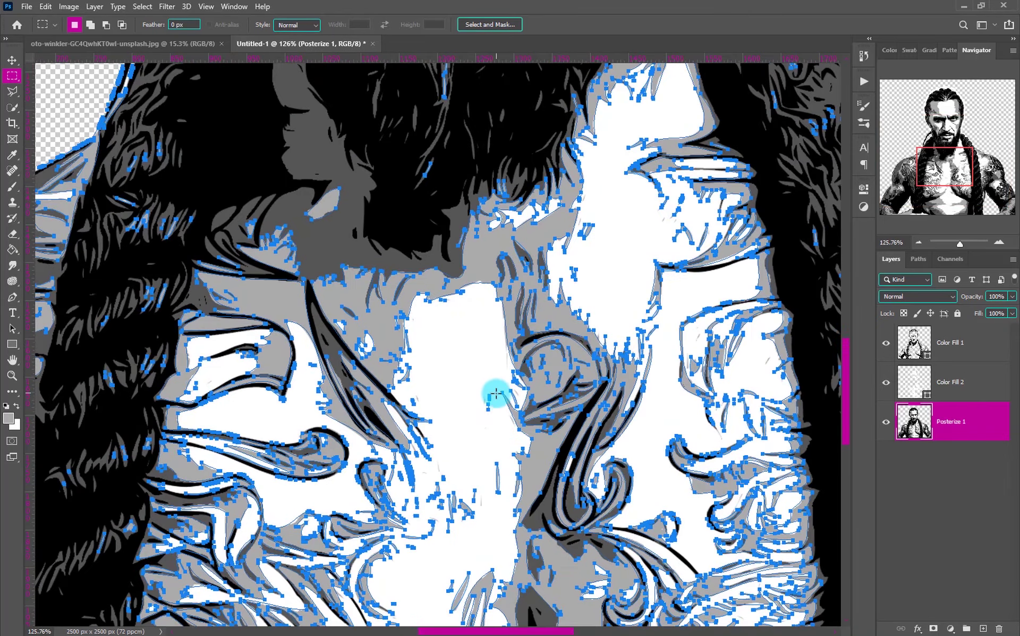
{"action": "scroll", "coordinate": [497, 395], "scroll_direction": "up", "scroll_amount": 1}
{"action": "scroll", "coordinate": [507, 393], "scroll_direction": "up", "scroll_amount": 1}
{"action": "scroll", "coordinate": [507, 396], "scroll_direction": "up", "scroll_amount": 1}
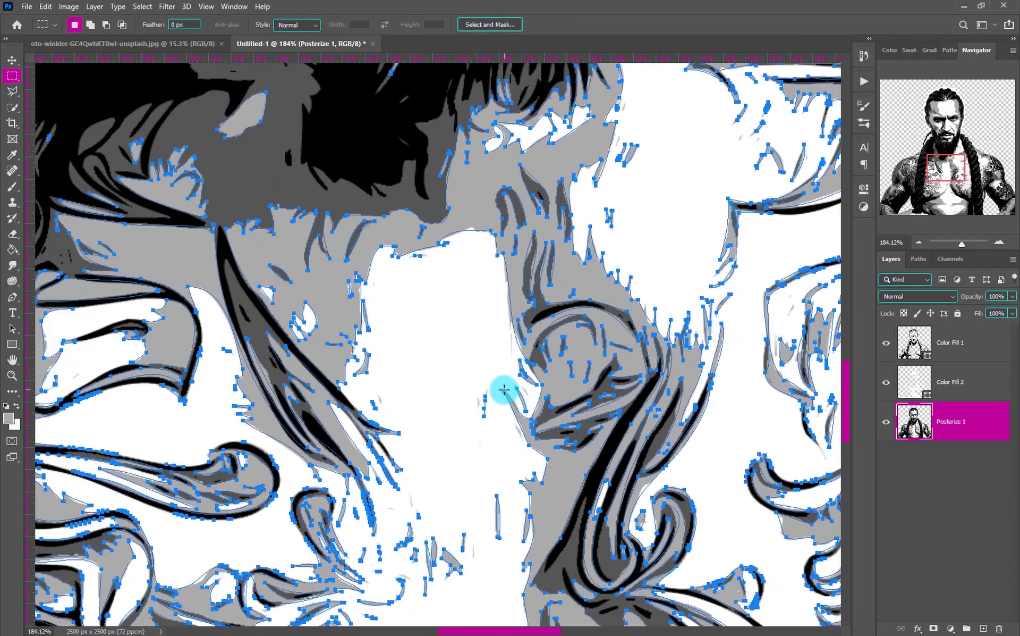
{"action": "left_click", "coordinate": [11, 329]}
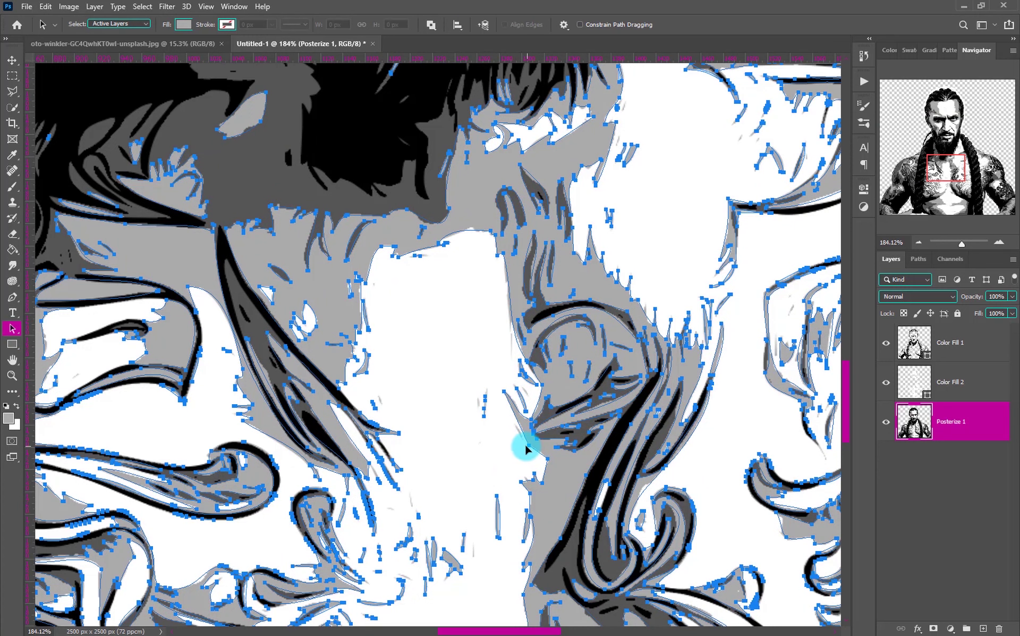
{"action": "left_click_drag", "start_coordinate": [525, 449], "coordinate": [506, 461]}
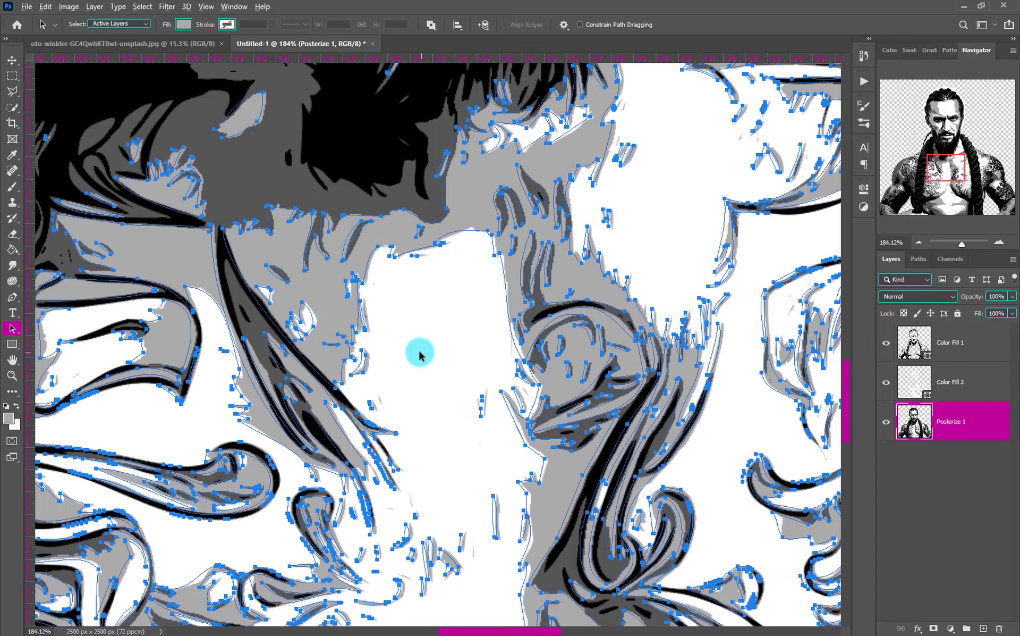
{"action": "scroll", "coordinate": [406, 359], "scroll_direction": "down", "scroll_amount": 5}
{"action": "key", "text": "ctrl+0"}
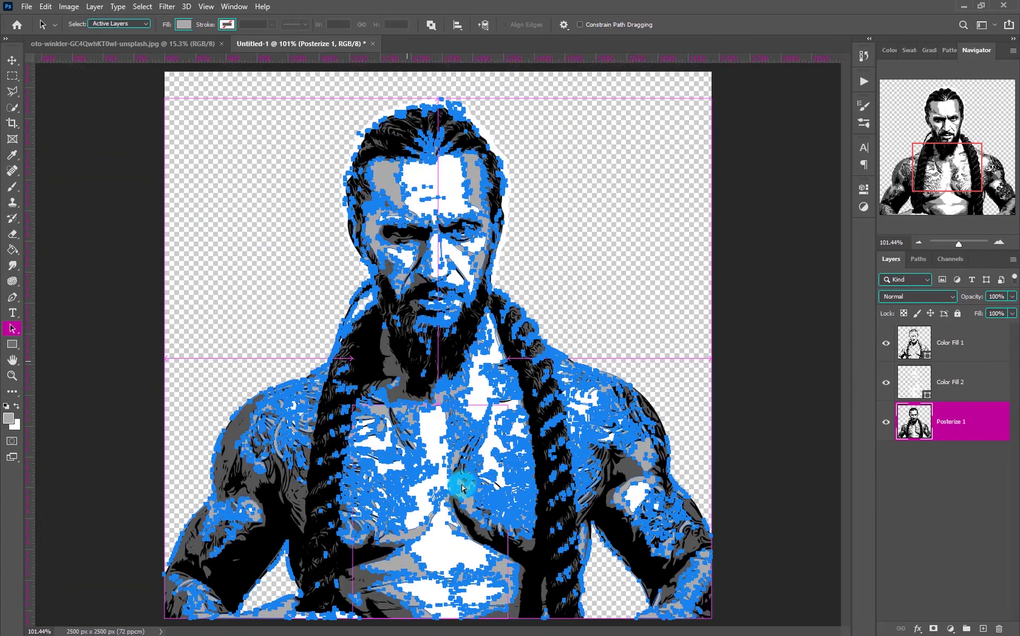
Fill the grey path with a light grey #aaaaaa Solid Color layer, Color Fill 3
{"action": "left_click", "coordinate": [957, 626]}
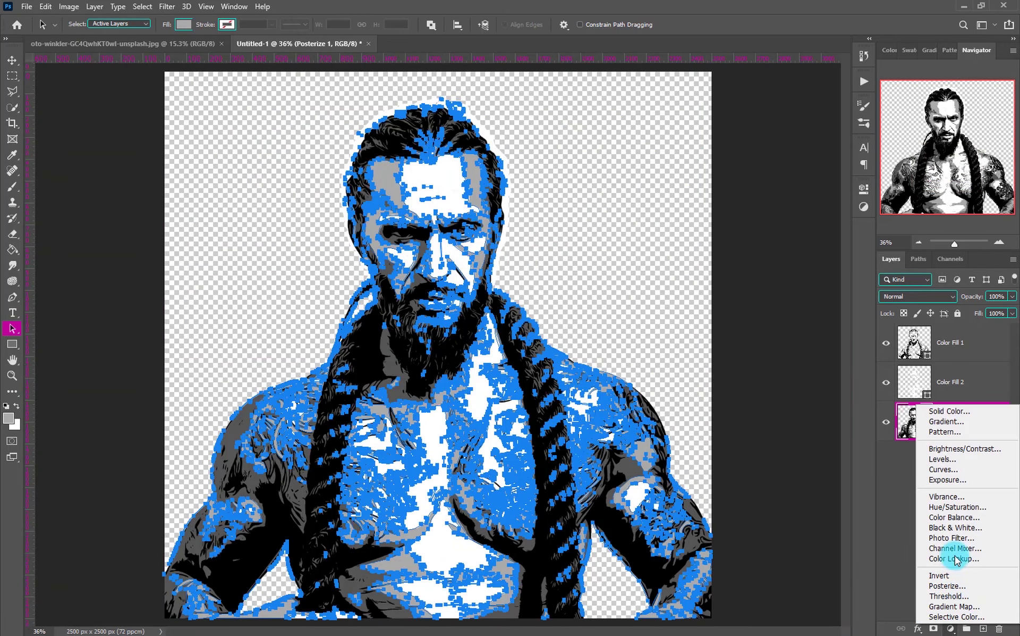
{"action": "left_click", "coordinate": [946, 412]}
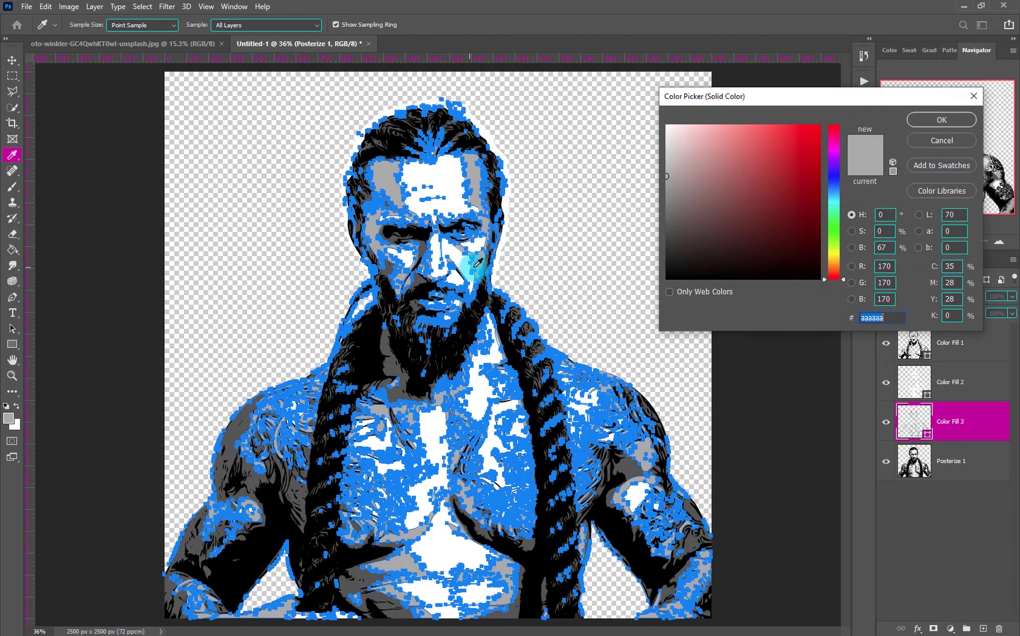
{"action": "left_click", "coordinate": [931, 122]}
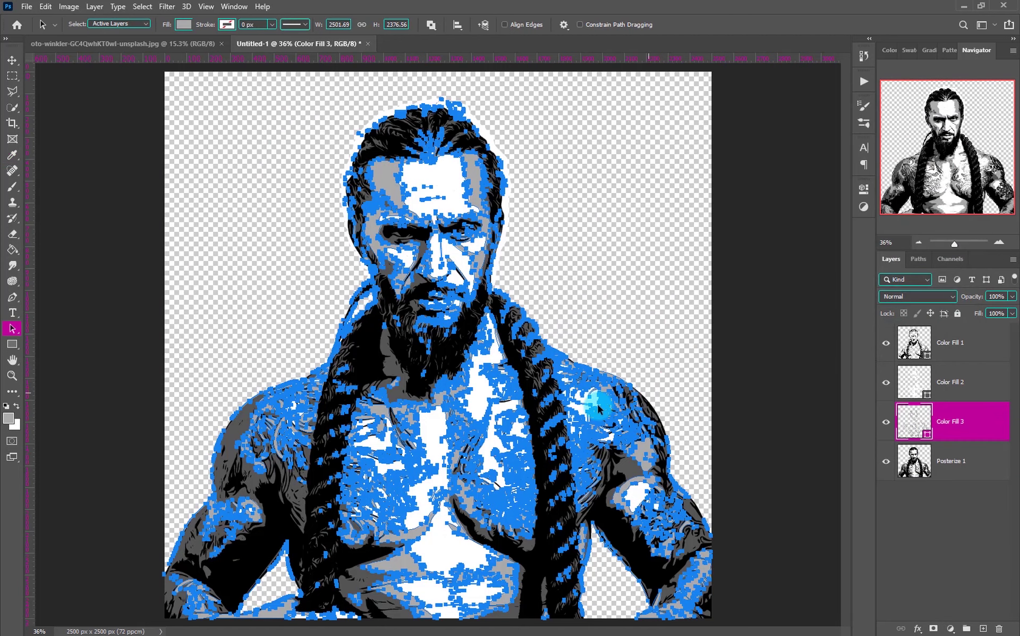
{"action": "left_click", "coordinate": [13, 60]}
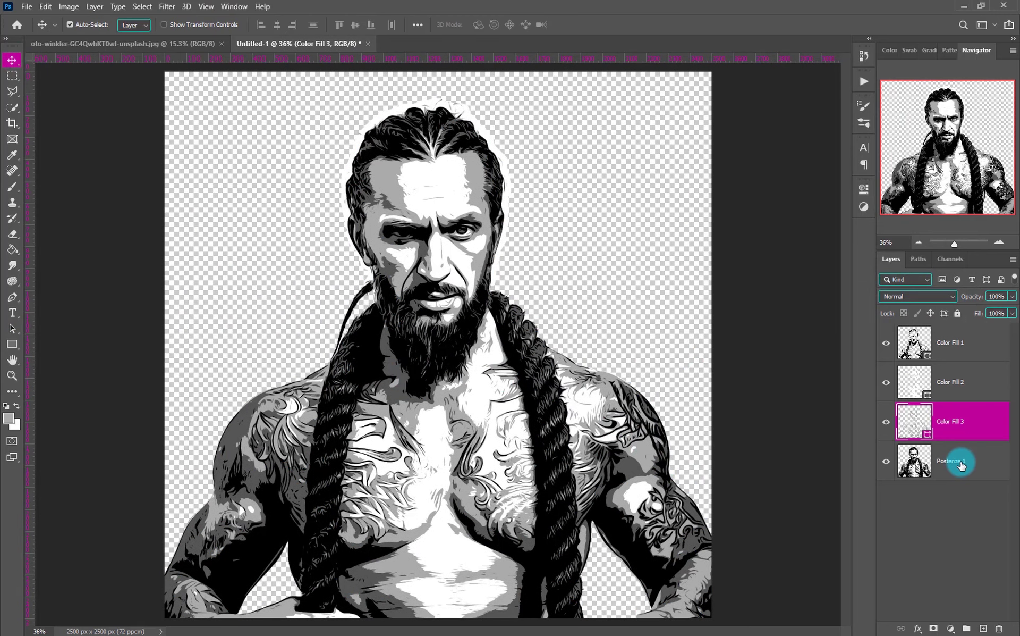
On Posterize 1, select the shoulder's tone with Color Range and make it a work path
{"action": "left_click", "coordinate": [962, 465]}
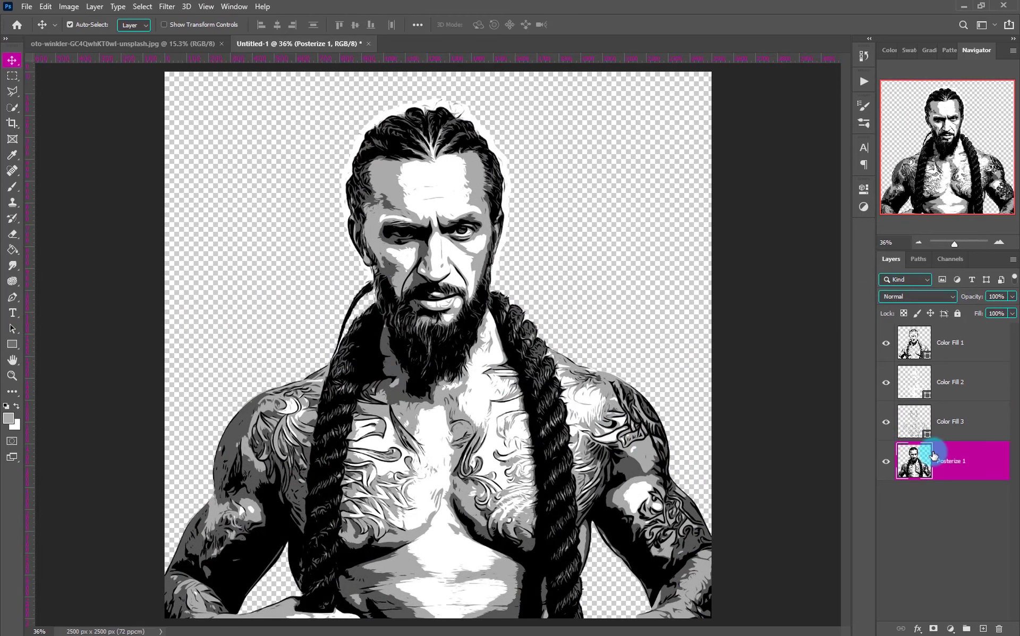
{"action": "left_click", "coordinate": [142, 8]}
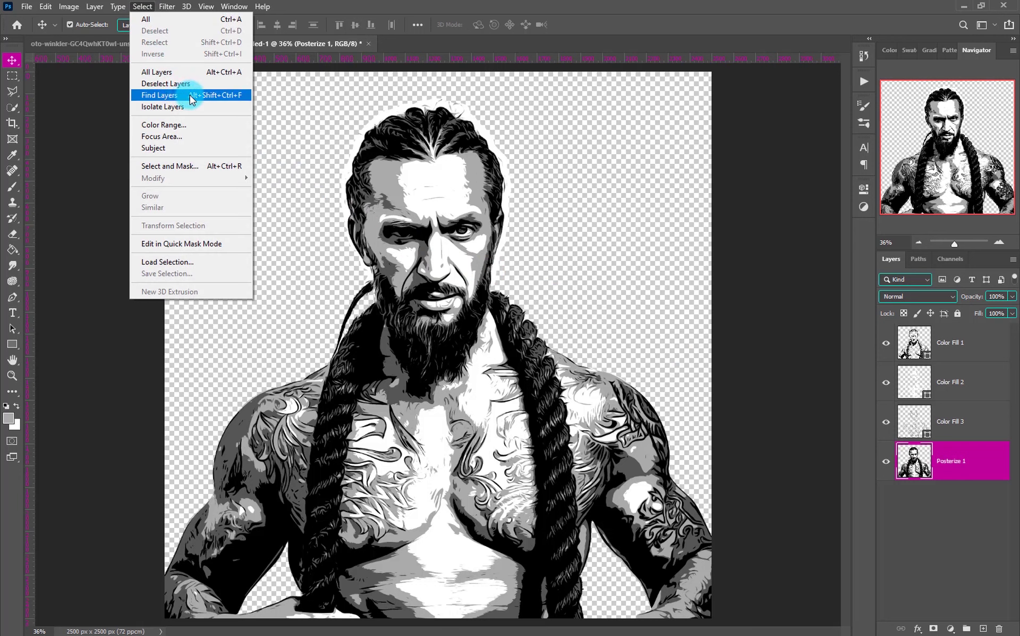
{"action": "left_click", "coordinate": [164, 125]}
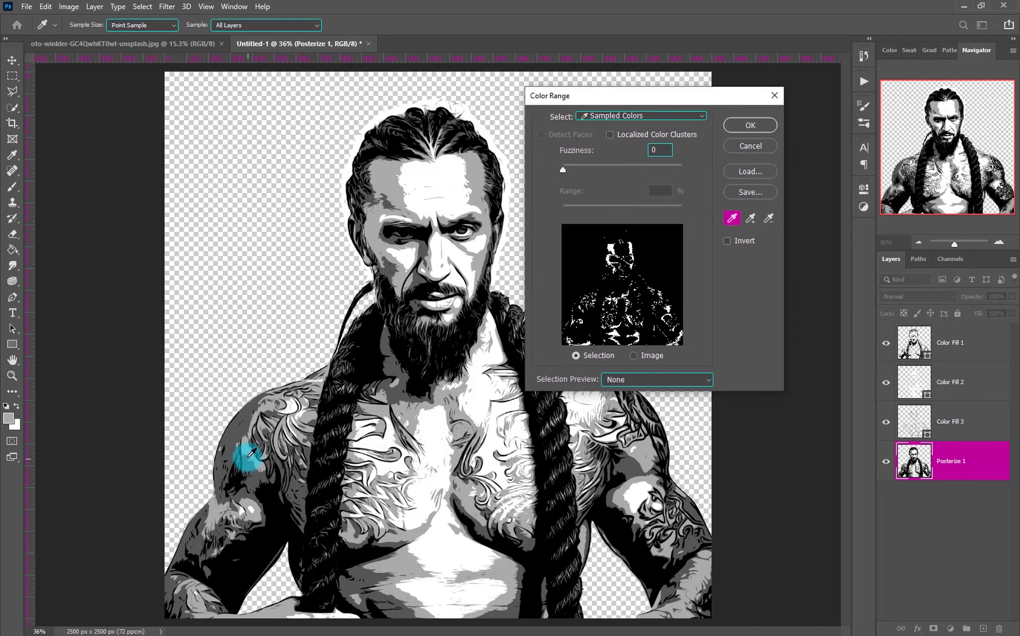
{"action": "left_click", "coordinate": [237, 434]}
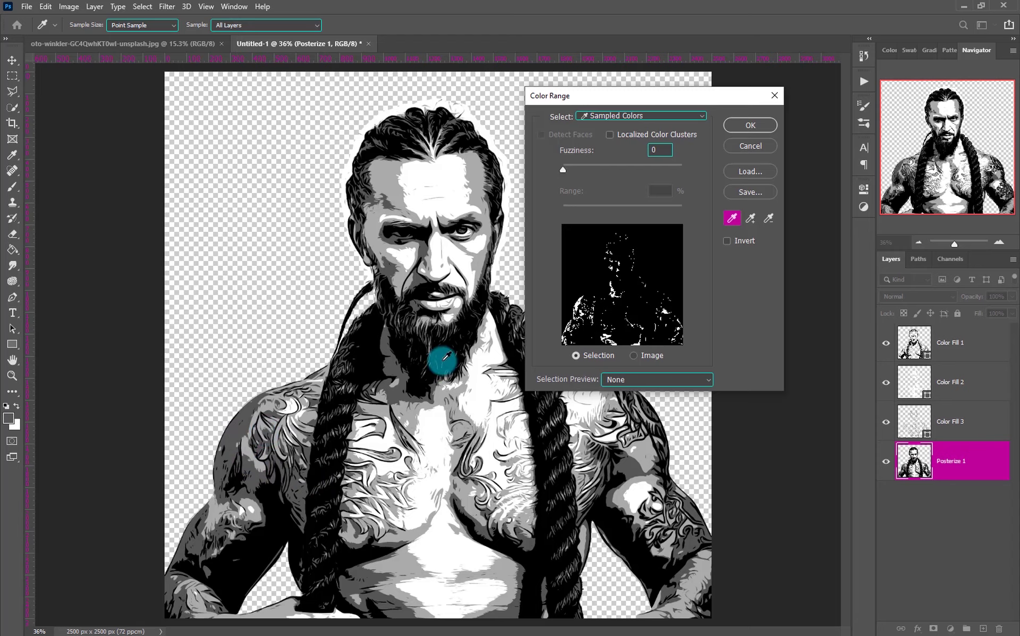
{"action": "left_click", "coordinate": [748, 127]}
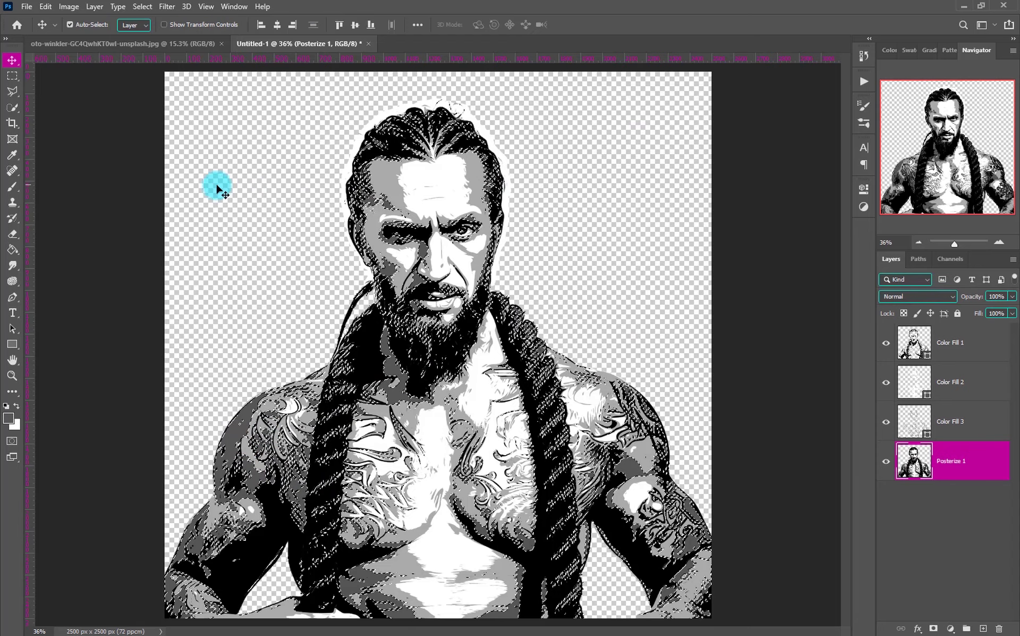
{"action": "left_click", "coordinate": [12, 76]}
{"action": "right_click", "coordinate": [417, 192]}
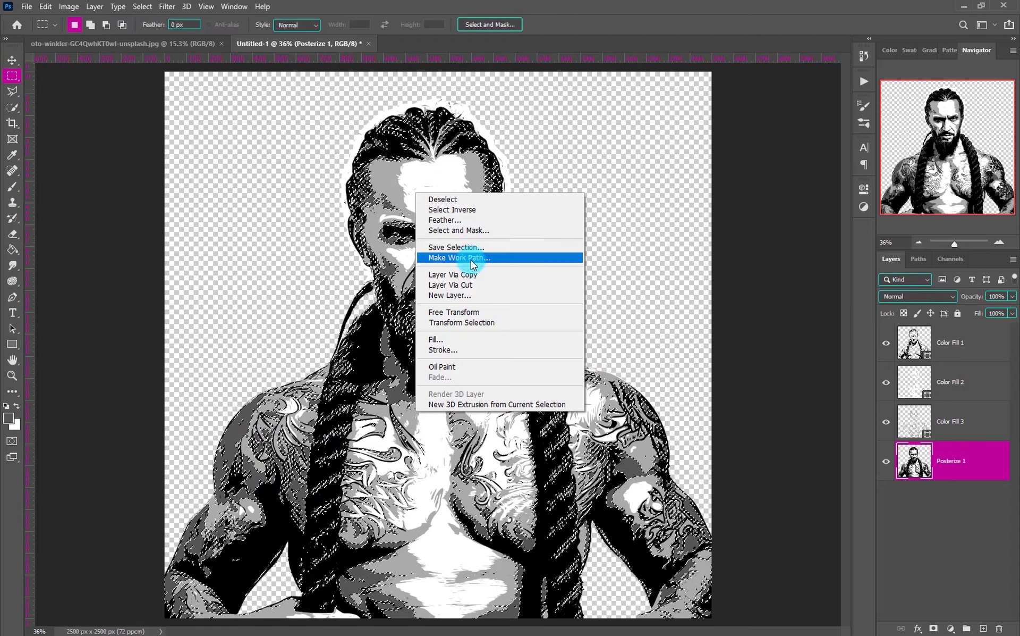
{"action": "left_click", "coordinate": [474, 260]}
{"action": "left_click", "coordinate": [563, 198]}
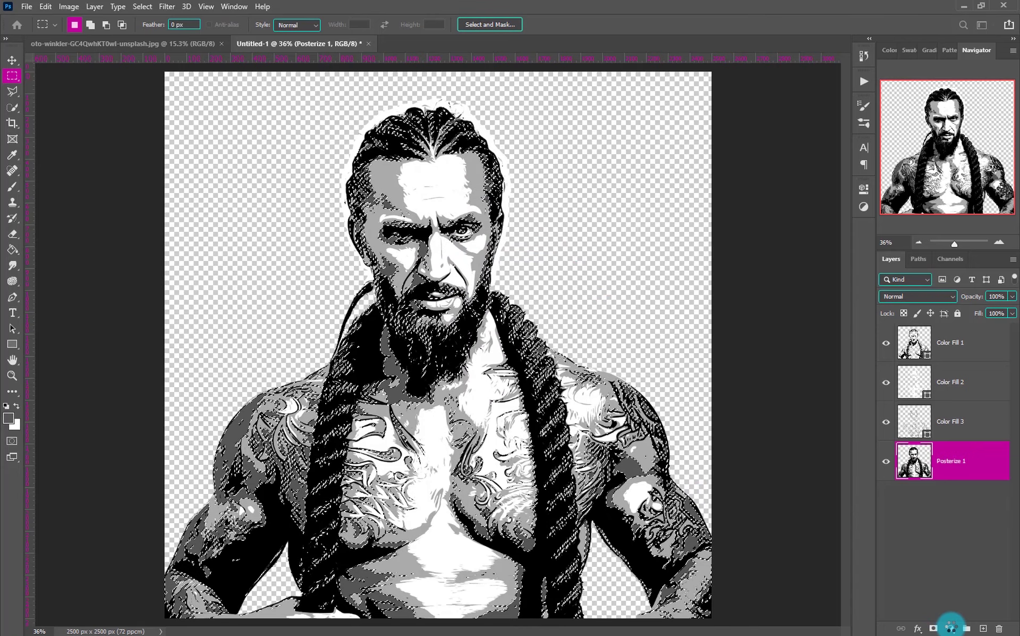
Fill the path with a dark grey #555555 Solid Color layer, discarding a wrongly coloured attempt
{"action": "left_click", "coordinate": [951, 627]}
{"action": "left_click", "coordinate": [267, 407]}
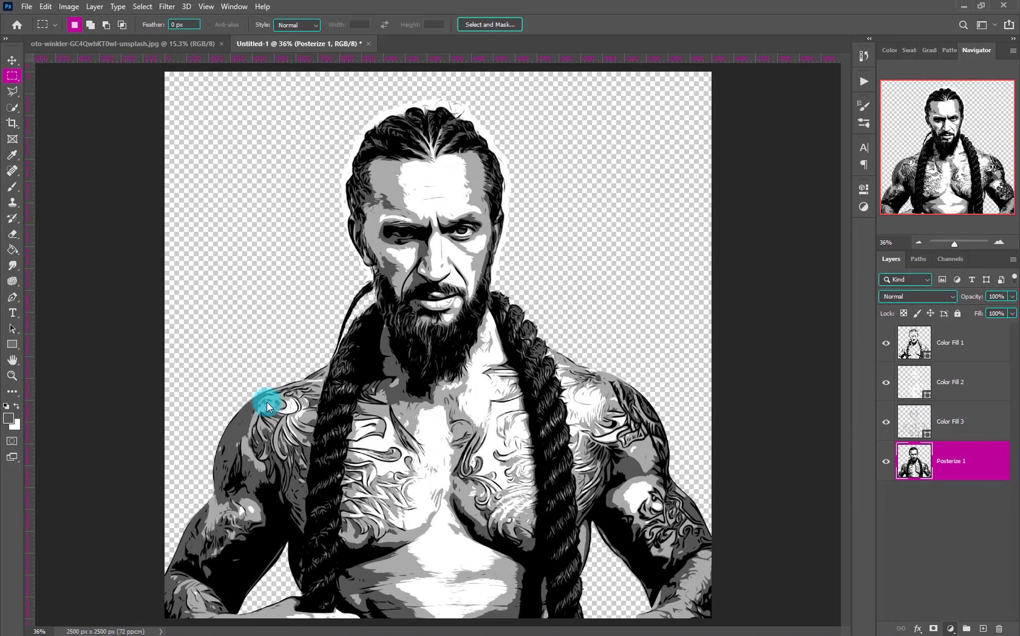
{"action": "left_click", "coordinate": [237, 421]}
{"action": "left_click", "coordinate": [383, 329]}
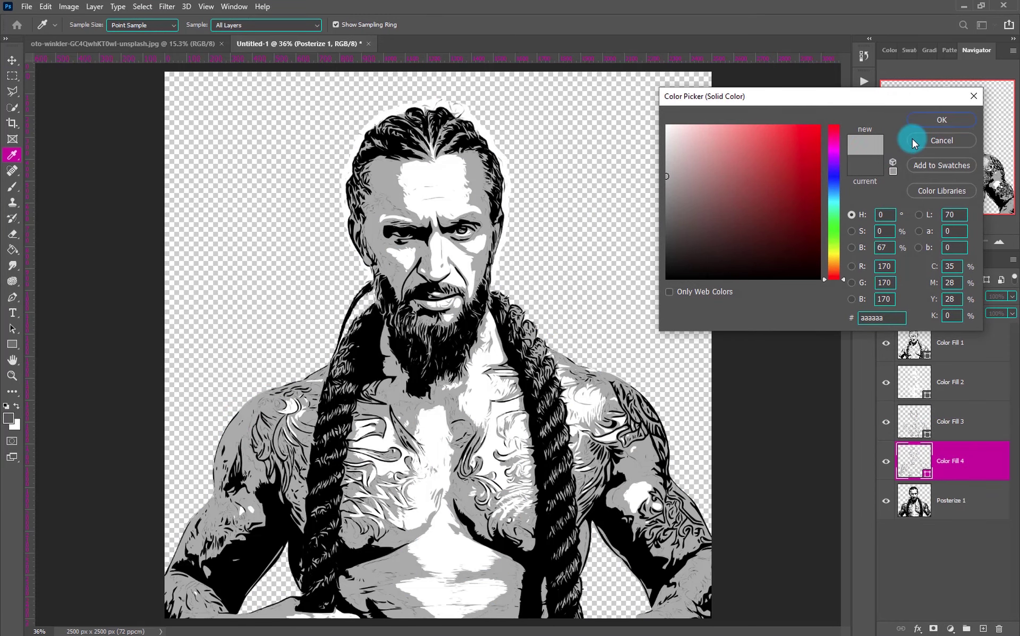
{"action": "left_click", "coordinate": [941, 140]}
{"action": "key", "text": "m"}
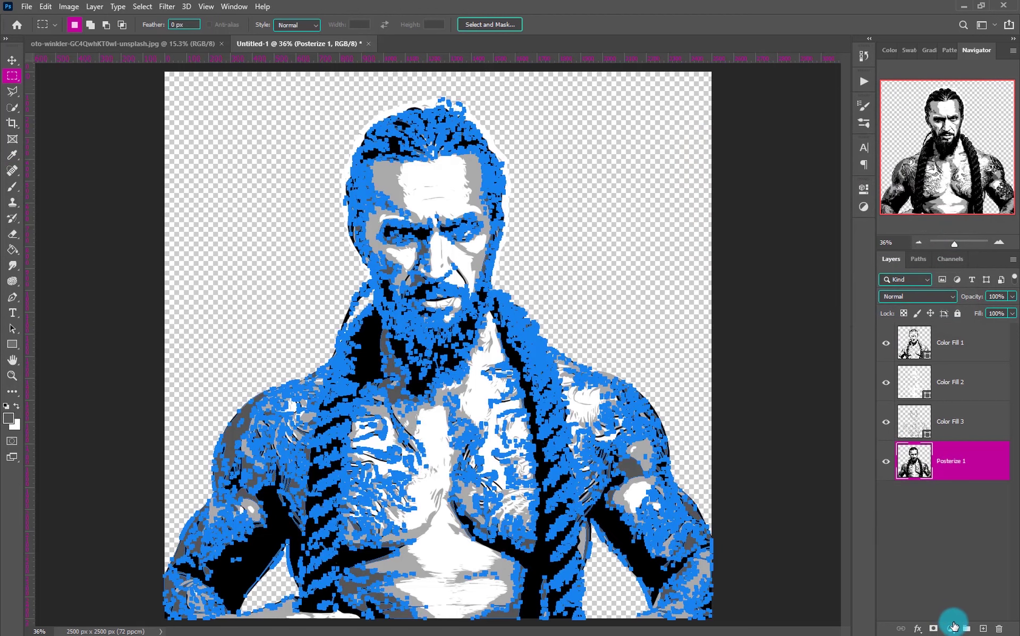
{"action": "left_click", "coordinate": [954, 629]}
{"action": "left_click", "coordinate": [933, 414]}
{"action": "left_click", "coordinate": [571, 378]}
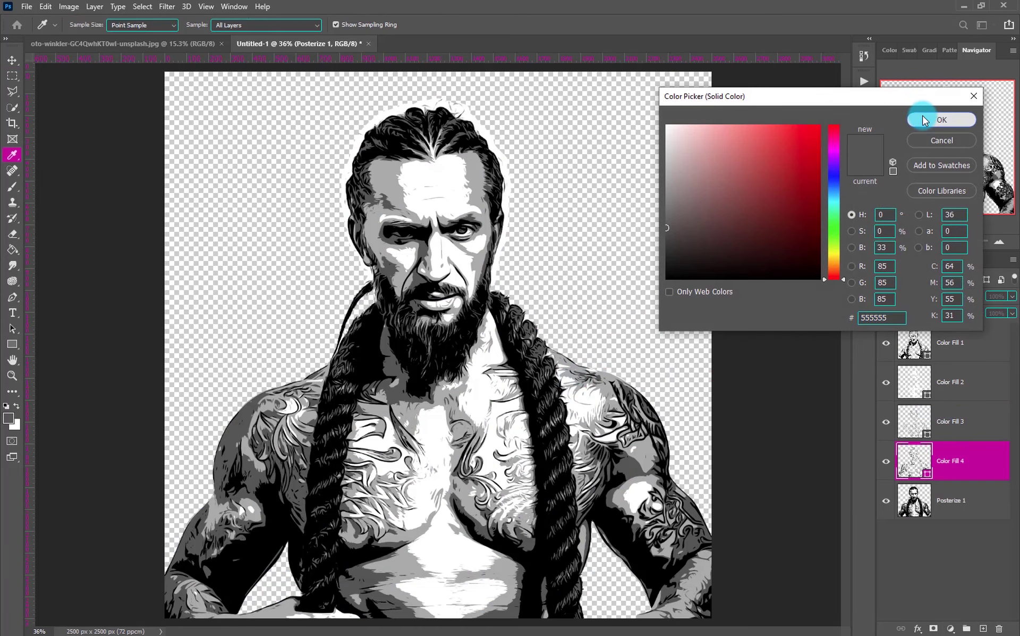
{"action": "left_click", "coordinate": [923, 118]}
Hide and reshow Posterize 1 to compare the stacked fill layers
{"action": "key", "text": "m"}
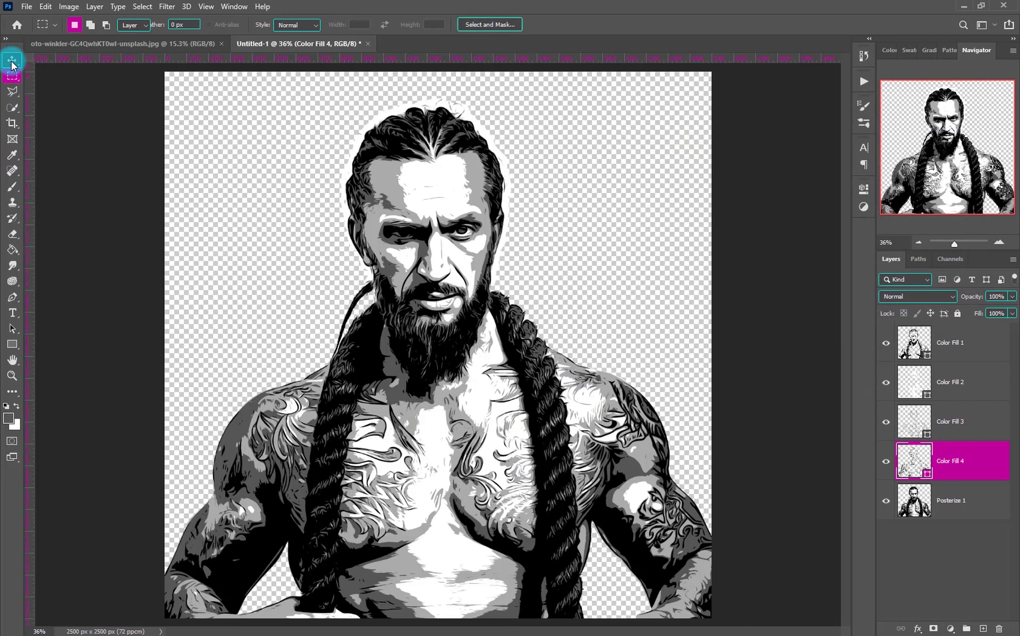
{"action": "left_click", "coordinate": [12, 61]}
{"action": "scroll", "coordinate": [593, 453], "scroll_direction": "down", "scroll_amount": 1}
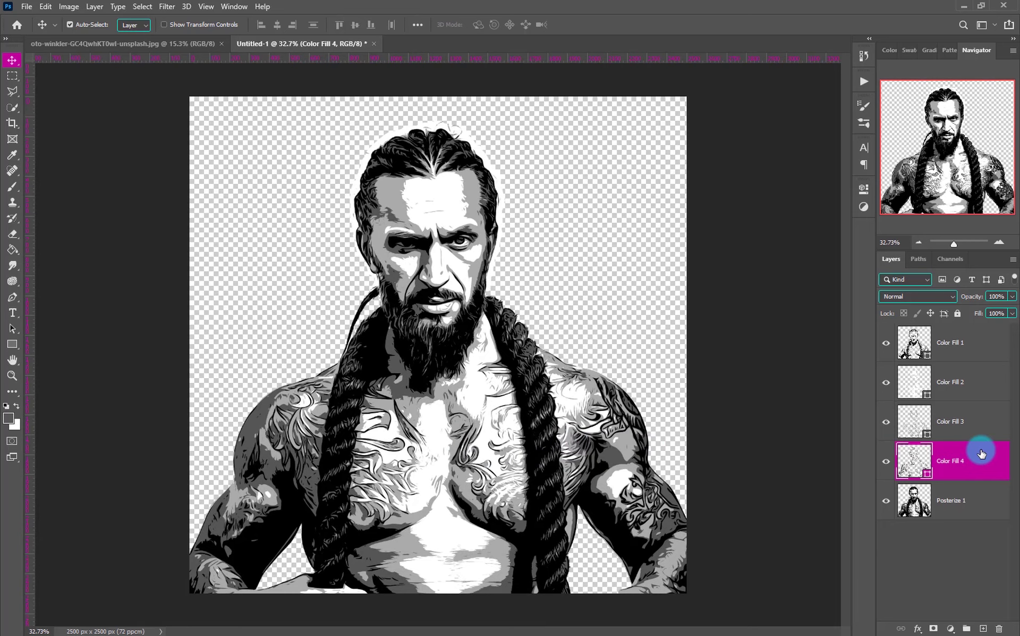
{"action": "left_click", "coordinate": [885, 501]}
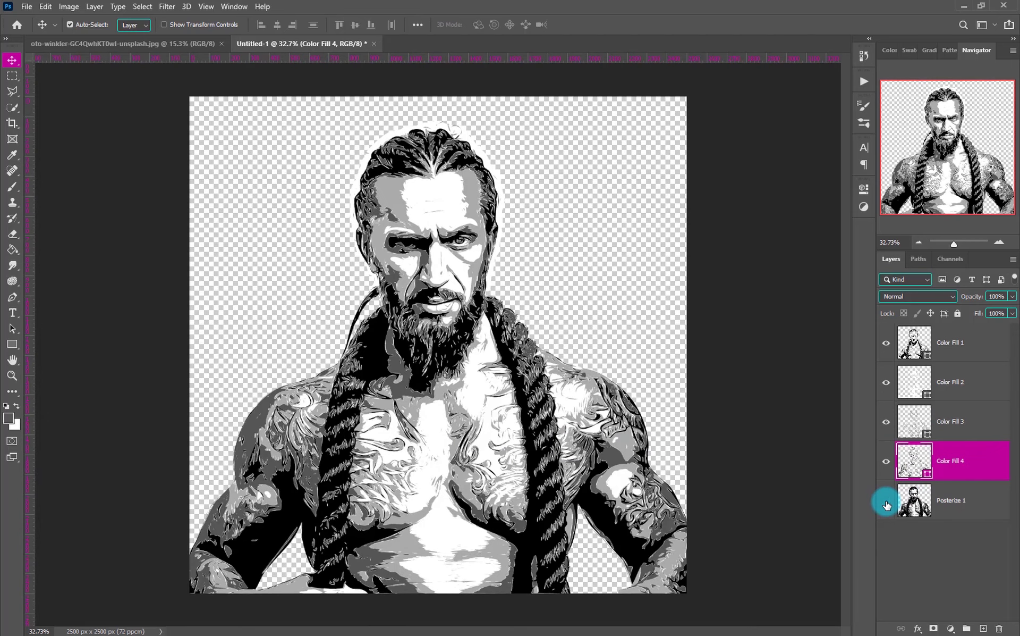
{"action": "left_click", "coordinate": [885, 502]}
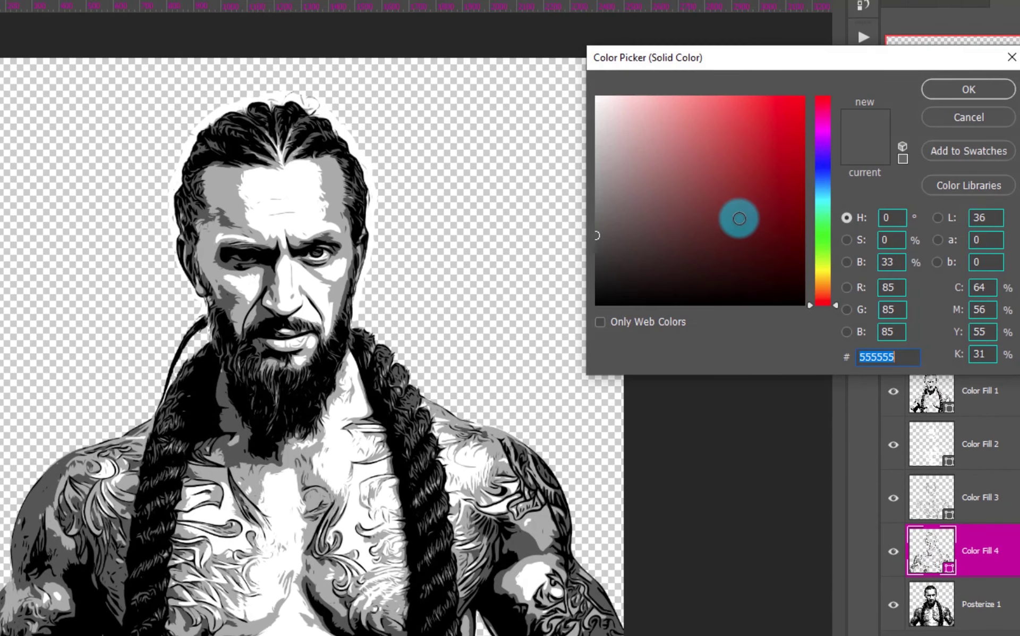
Recolour Color Fill 4 to dark olive-brown #554503 in the colour picker
{"action": "mouse_move", "coordinate": [736, 216]}
{"action": "left_mouse_down"}
{"action": "mouse_move", "coordinate": [805, 219]}
{"action": "mouse_move", "coordinate": [801, 231]}
{"action": "left_mouse_up"}
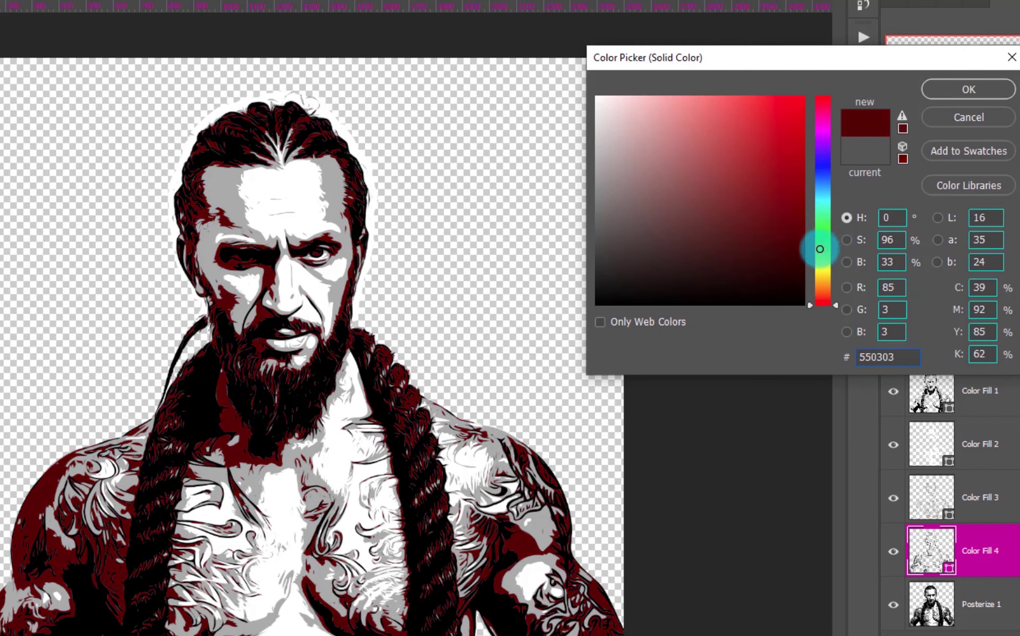
{"action": "mouse_move", "coordinate": [822, 303]}
{"action": "left_mouse_down"}
{"action": "mouse_move", "coordinate": [818, 242]}
{"action": "mouse_move", "coordinate": [824, 278]}
{"action": "left_mouse_up"}
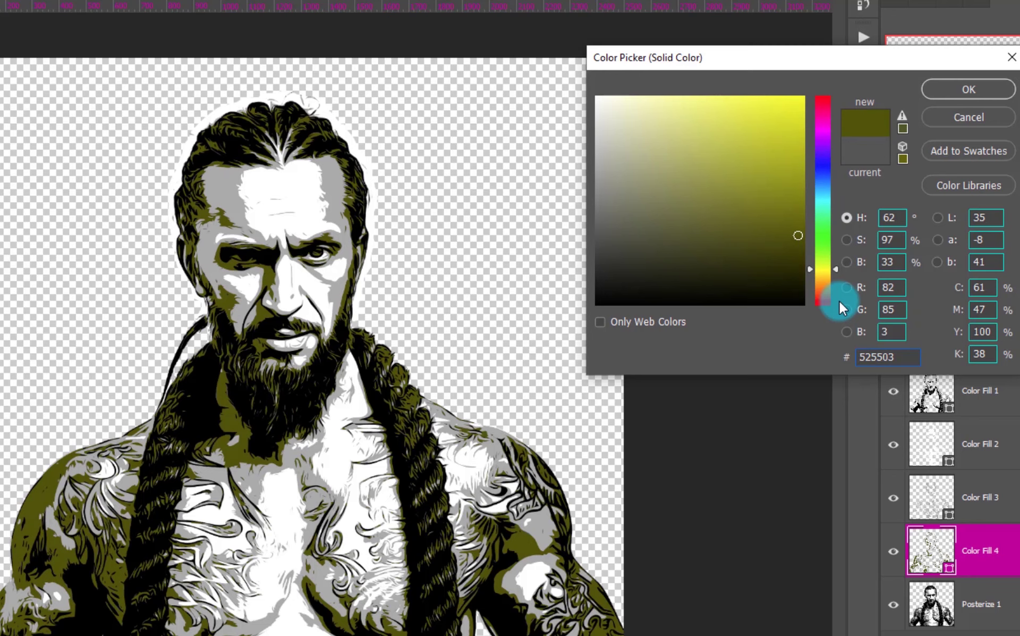
{"action": "left_click", "coordinate": [821, 278]}
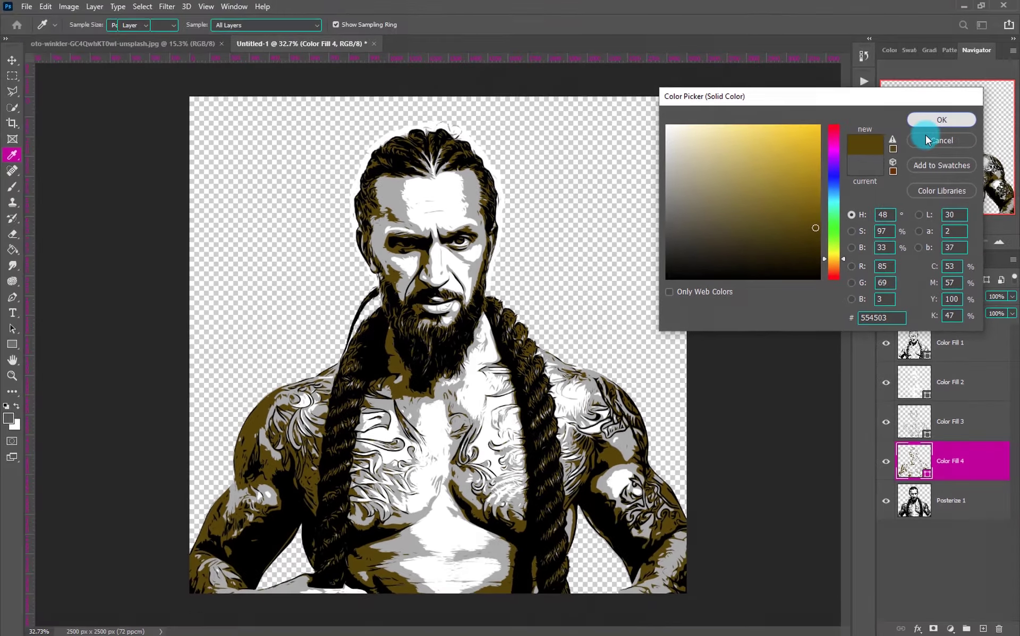
{"action": "left_click", "coordinate": [968, 90]}
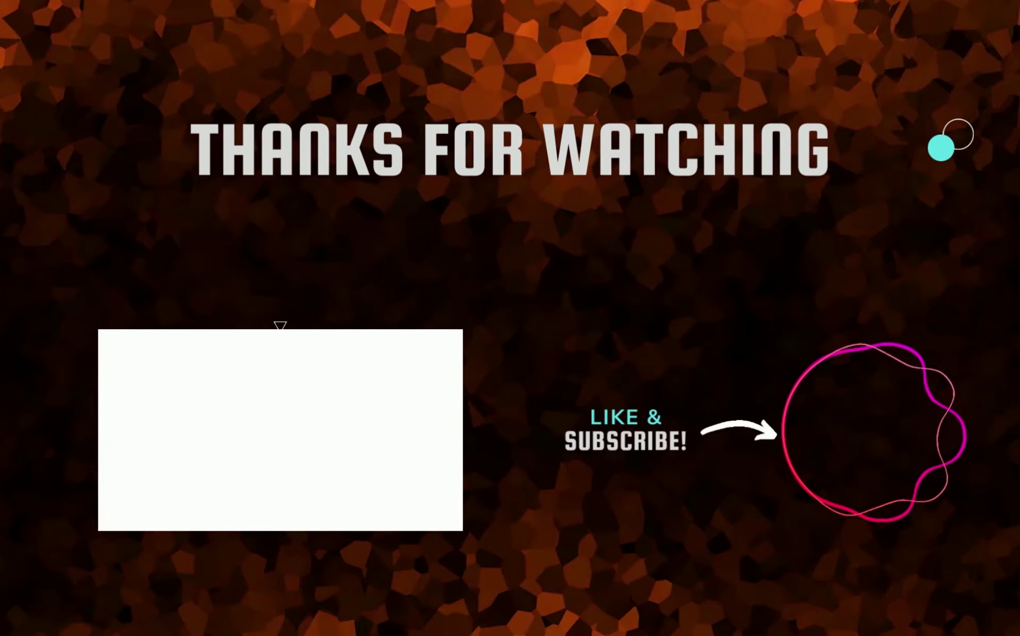